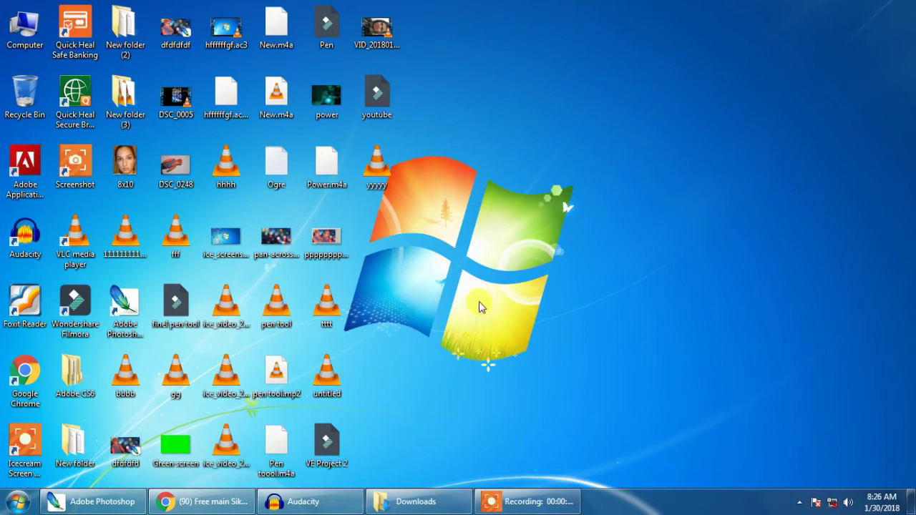
# Bring the Photoshop window with the 8x10.jpg face photo back from the taskbar
pyautogui.click(573, 501)
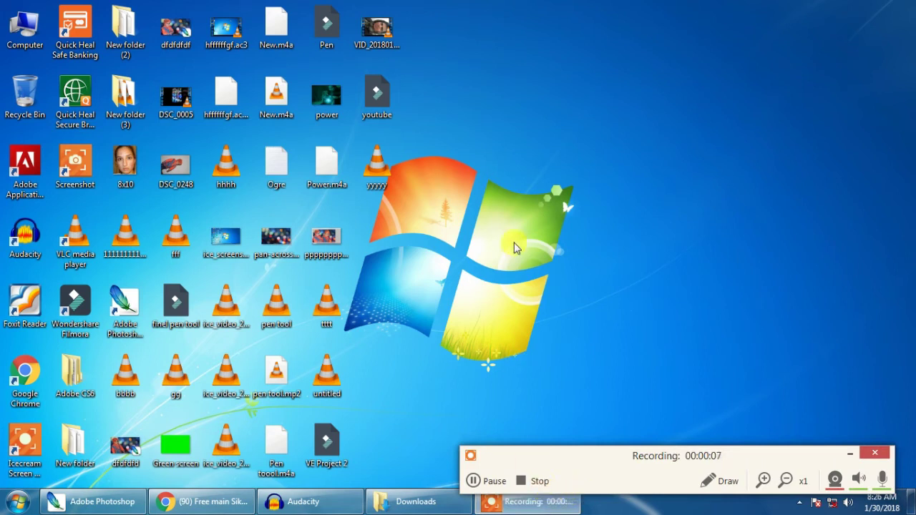
pyautogui.click(849, 453)
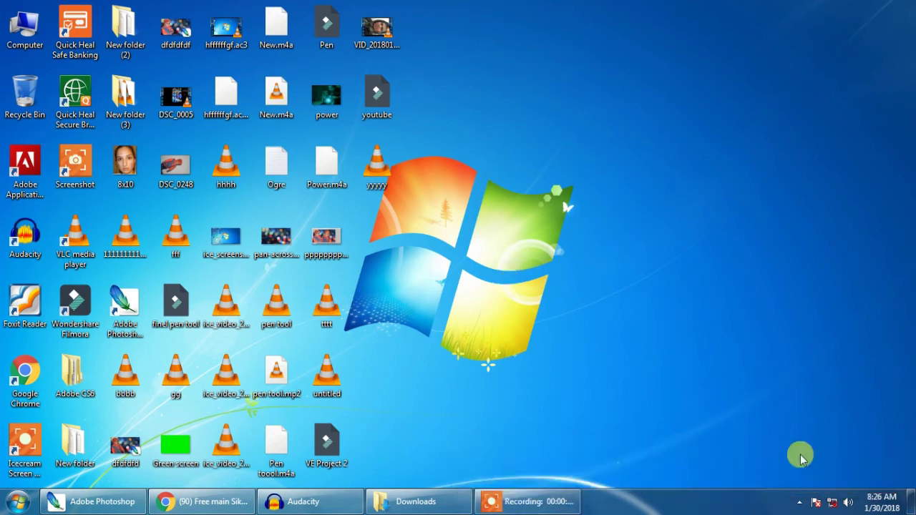
# Fit the whole 8x10.jpg face photo on screen, centred in full-screen mode on grey
pyautogui.click(75, 501)
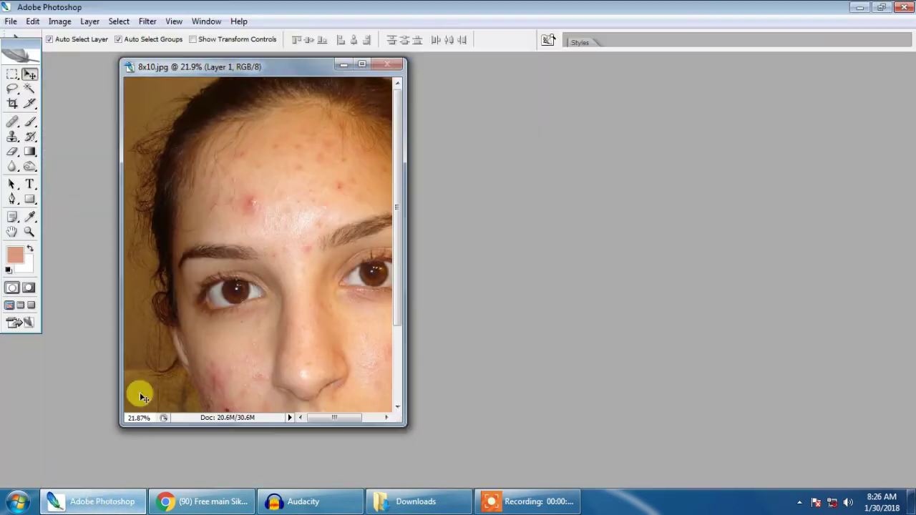
pyautogui.moveTo(271, 69); pyautogui.dragTo(297, 69)
pyautogui.hotkey('ctrl', '0')
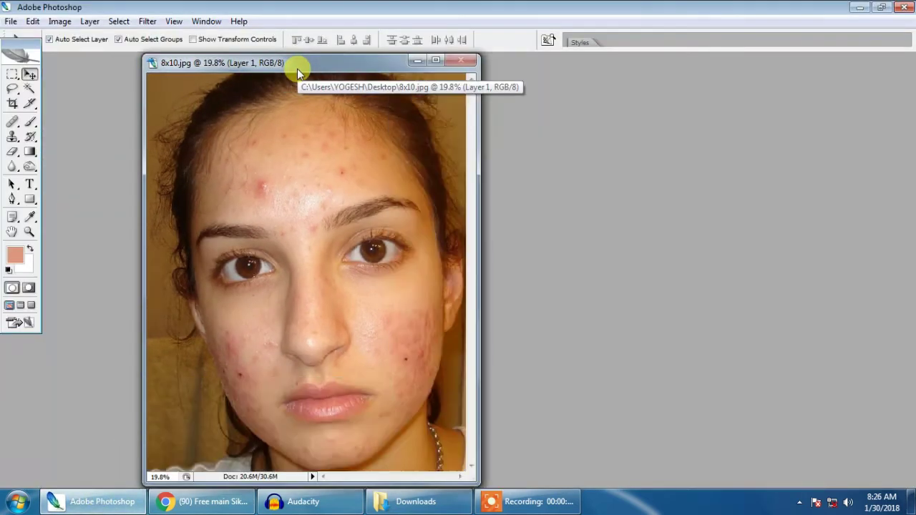
pyautogui.press('f')
pyautogui.moveTo(441, 233)
pyautogui.mouseDown()
pyautogui.moveTo(438, 300)
pyautogui.moveTo(427, 290)
pyautogui.mouseUp()
pyautogui.scroll(-1, 432, 279)
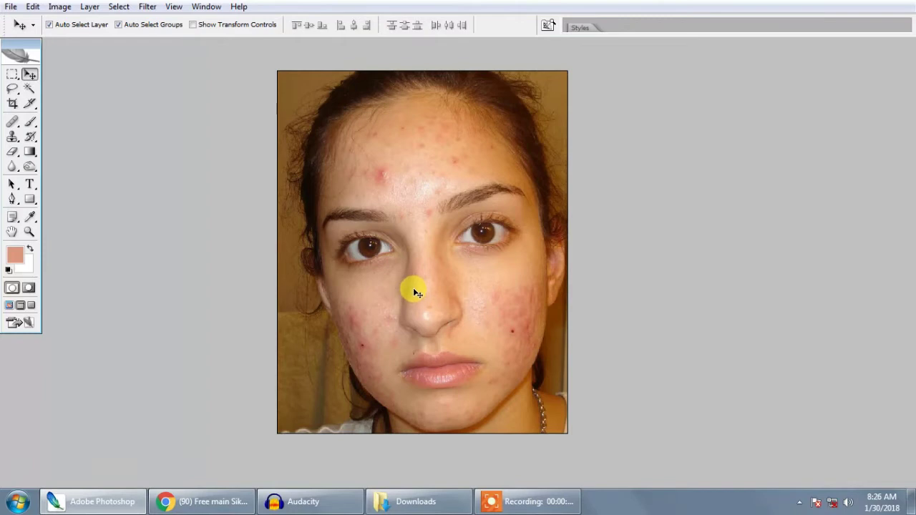
# Marquee-select the right half of the face and copy it to Layer 2
pyautogui.press('m')
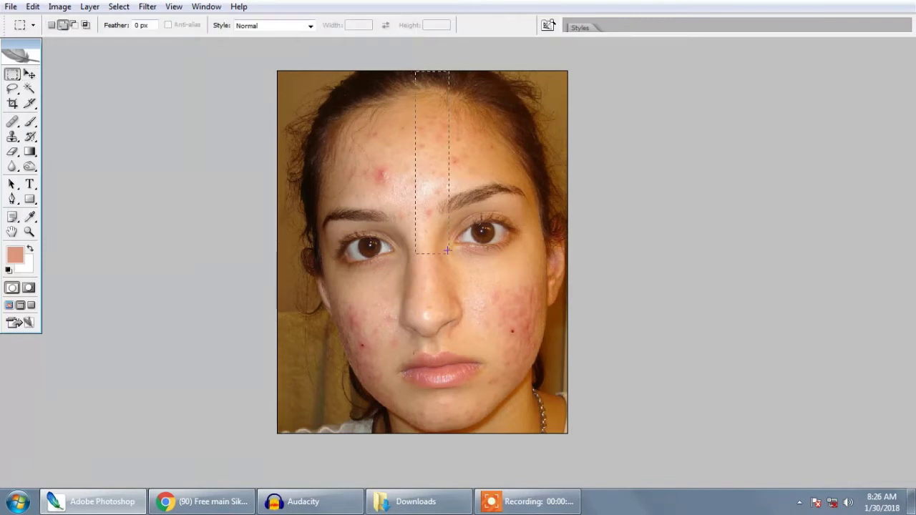
pyautogui.moveTo(605, 443); pyautogui.dragTo(426, 68)
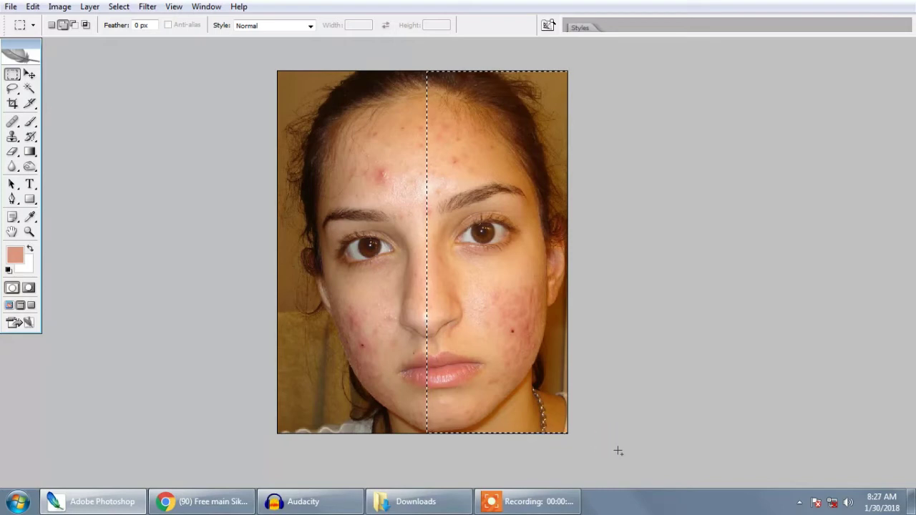
pyautogui.click(432, 278)
# Check with the Move tool that the right-half copy moves independently of the original
pyautogui.press('v')
pyautogui.moveTo(464, 199); pyautogui.dragTo(475, 211)
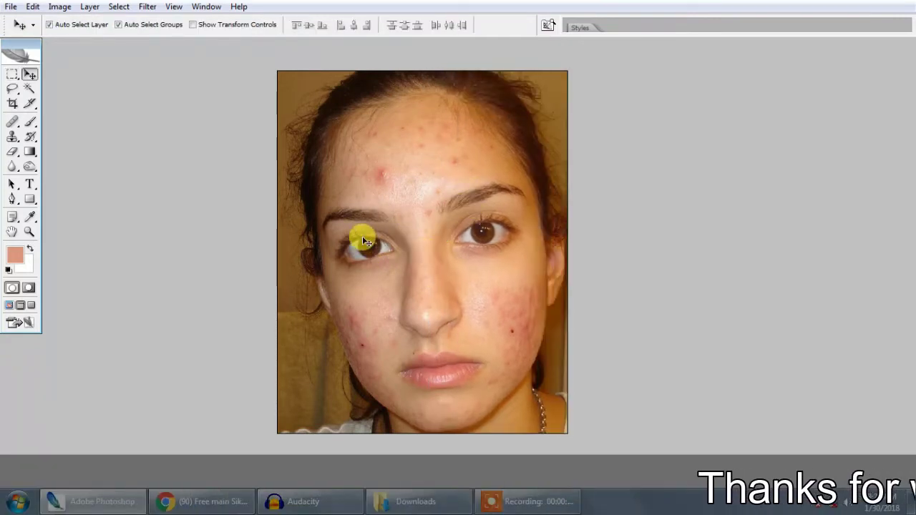
pyautogui.moveTo(496, 275); pyautogui.dragTo(519, 274)
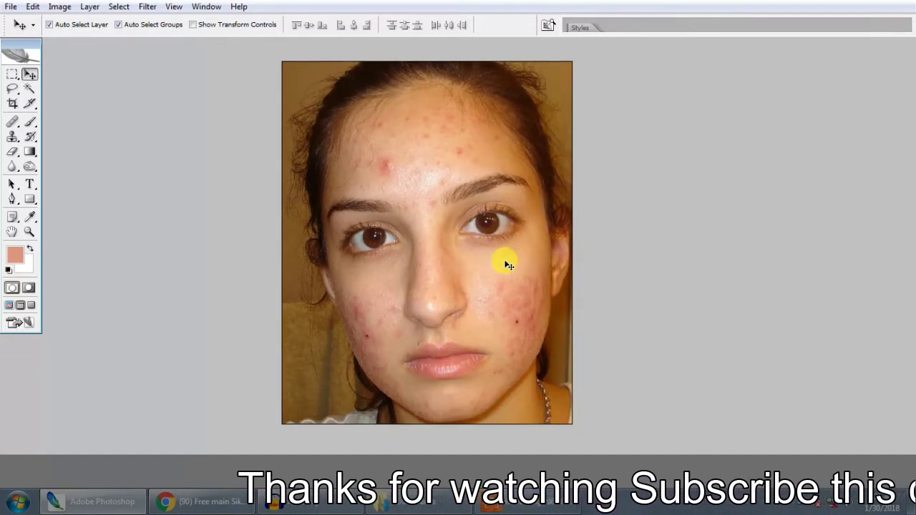
pyautogui.rightClick(483, 227)
pyautogui.click(493, 236)
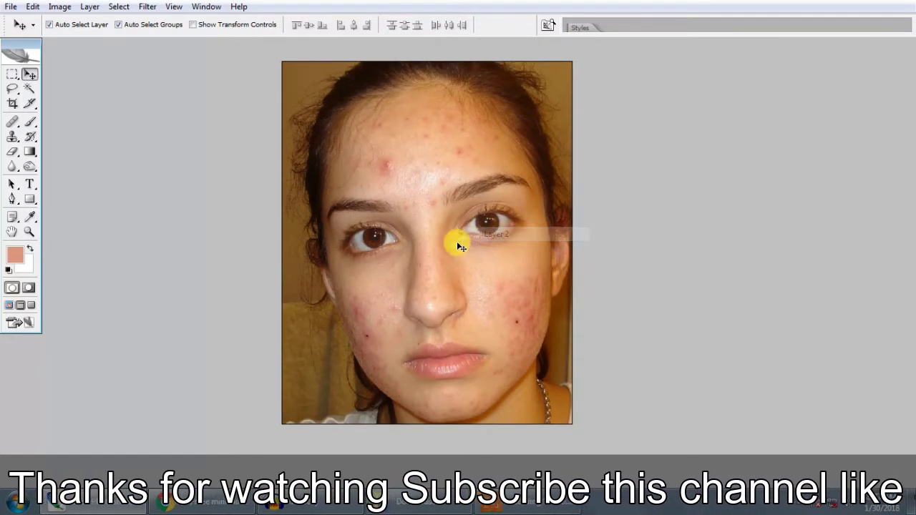
pyautogui.moveTo(388, 260); pyautogui.dragTo(391, 253)
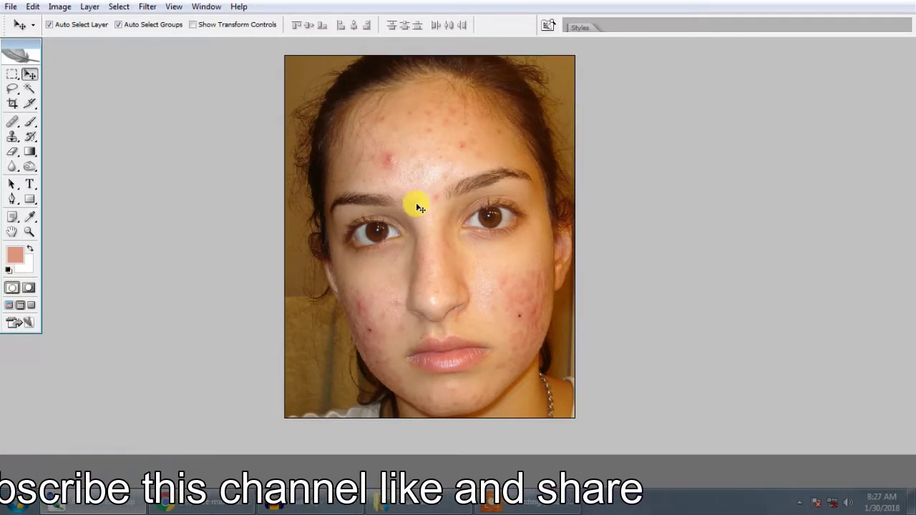
# Enlarge the healing brush to 400 and make the Patch Tool active in Source mode
pyautogui.press('j')
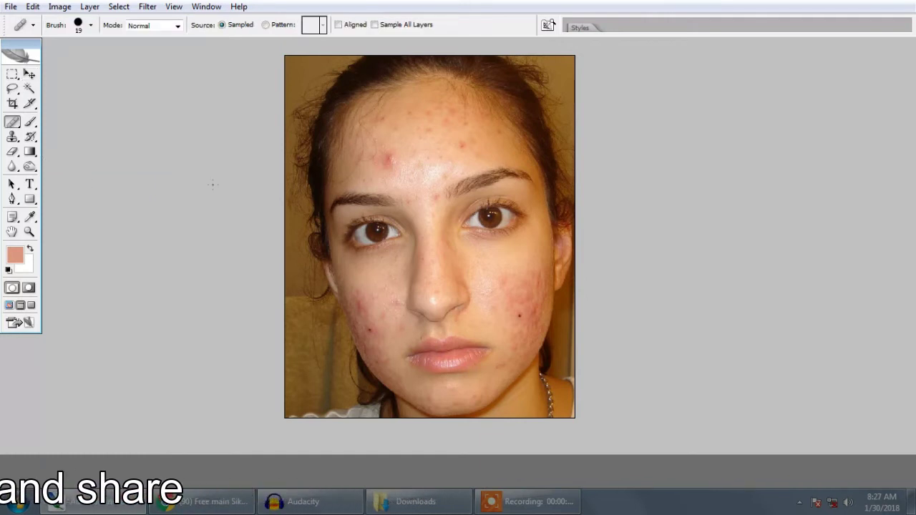
pyautogui.press(']')
pyautogui.press(']')
pyautogui.press(']')
pyautogui.press(']')
pyautogui.press(']')
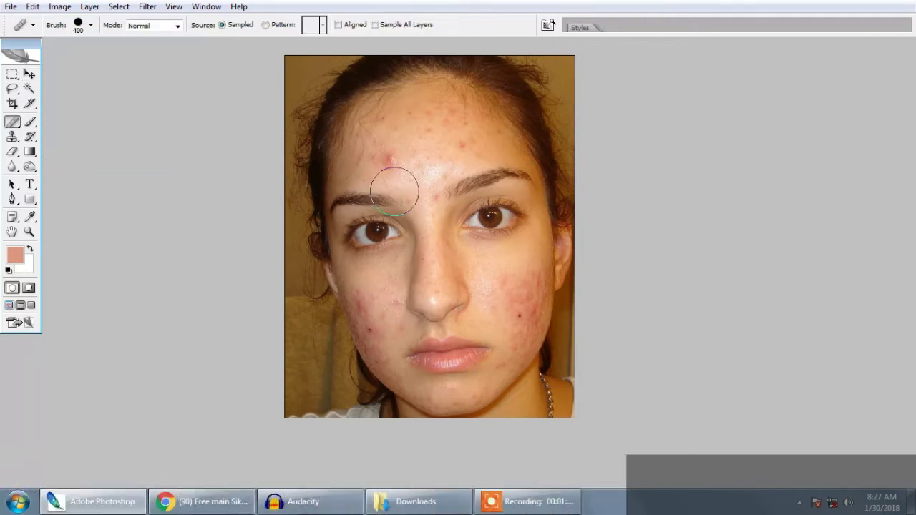
pyautogui.rightClick(16, 128)
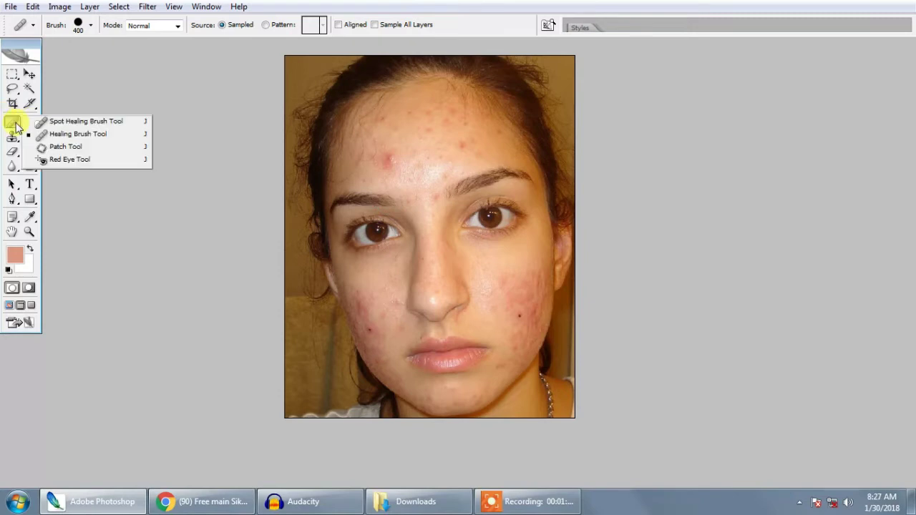
pyautogui.click(64, 146)
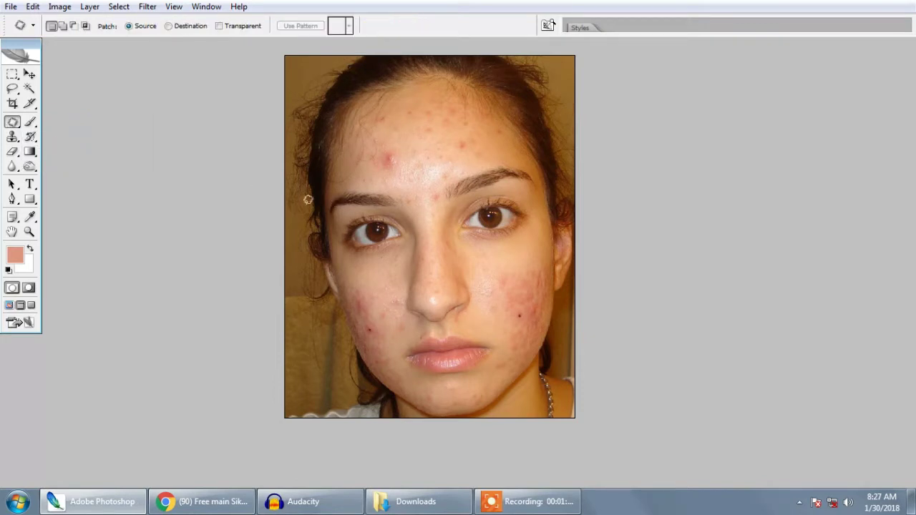
pyautogui.click(25, 123)
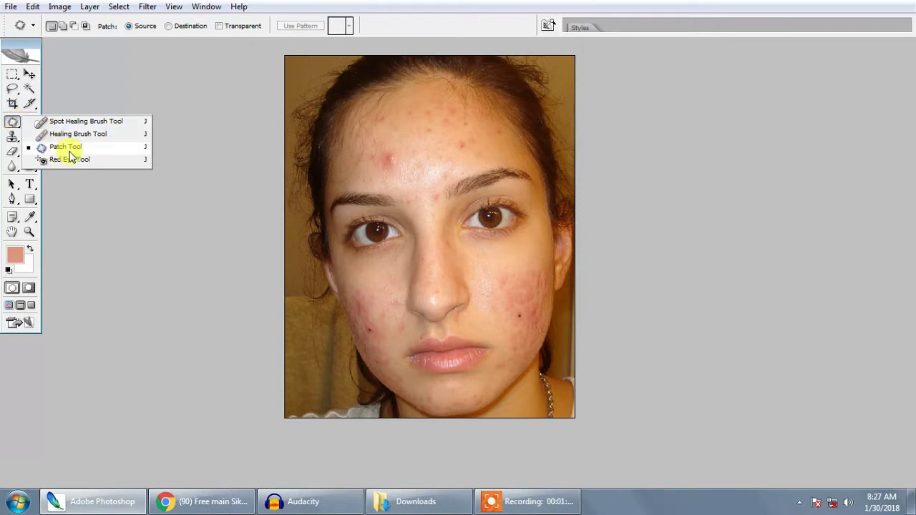
pyautogui.click(71, 151)
pyautogui.click(72, 153)
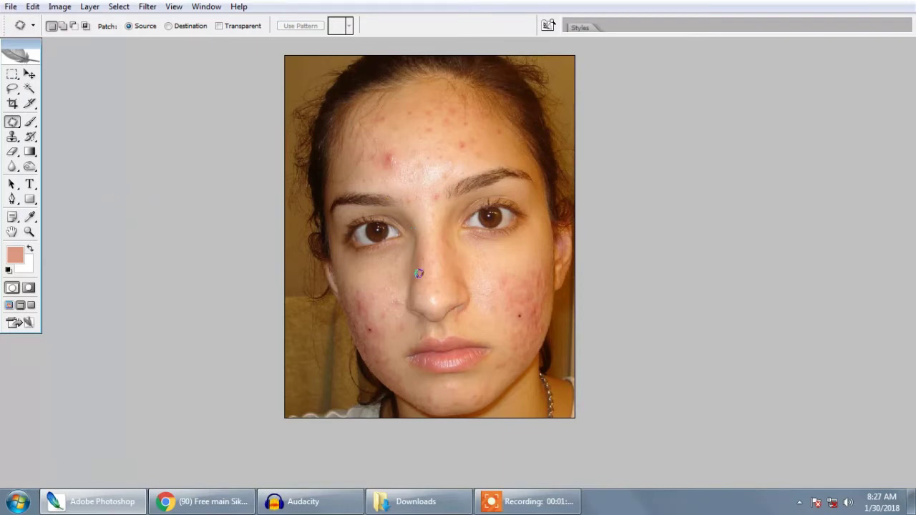
# Make the Background layer the working layer and zoom in on the face
pyautogui.press('v')
pyautogui.rightClick(350, 261)
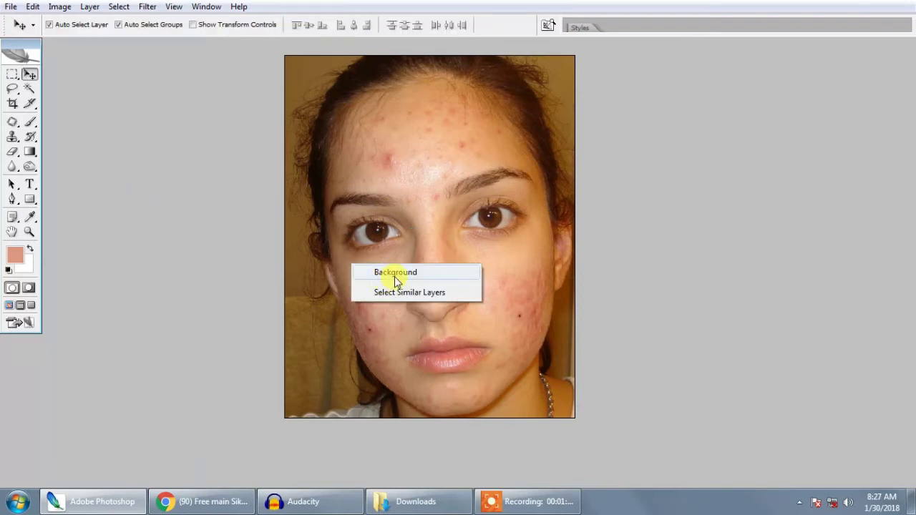
pyautogui.click(395, 276)
pyautogui.moveTo(397, 180)
pyautogui.mouseDown()
pyautogui.moveTo(373, 194)
pyautogui.moveTo(378, 184)
pyautogui.mouseUp()
pyautogui.scroll(2, 372, 178)
# Lasso around the large red forehead pimple with the Patch Tool
pyautogui.press('j')
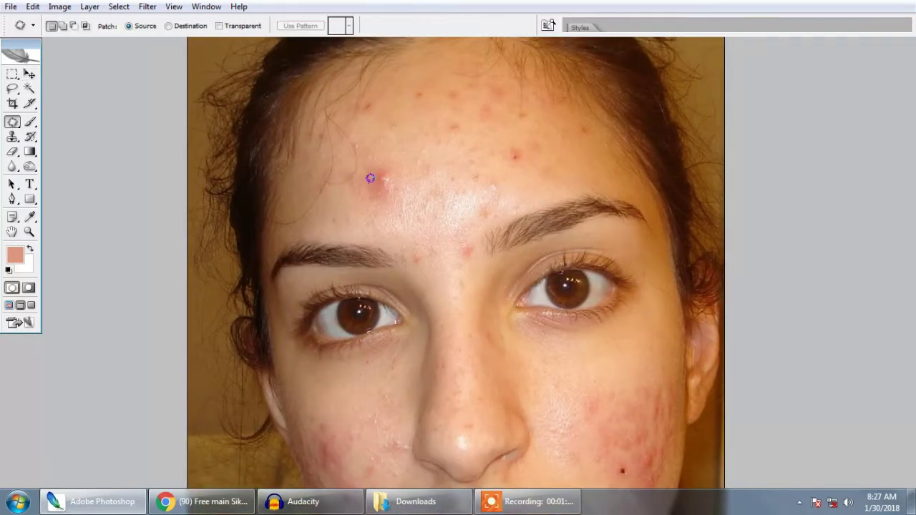
pyautogui.rightClick(10, 126)
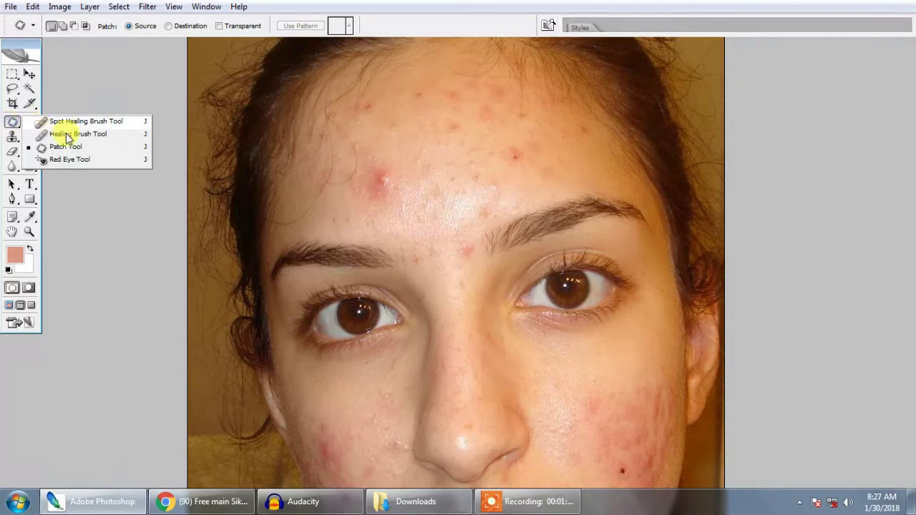
pyautogui.click(63, 153)
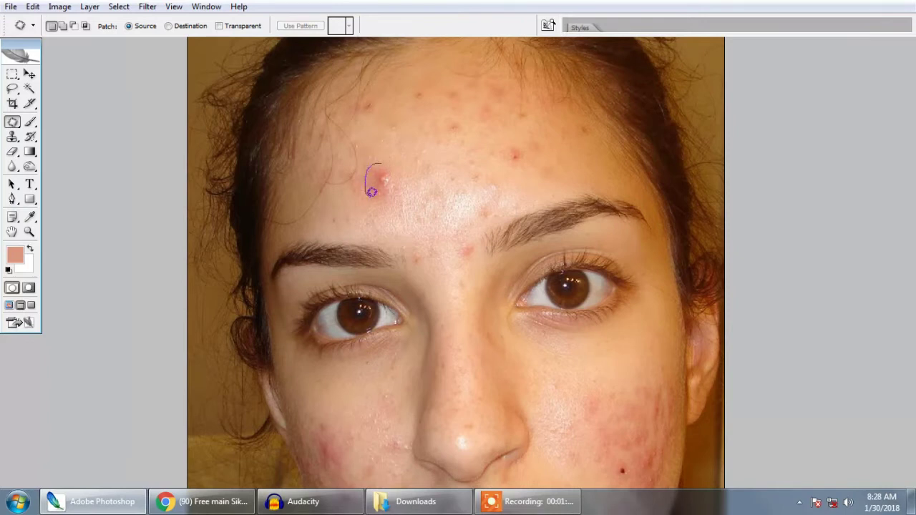
pyautogui.moveTo(405, 163); pyautogui.dragTo(395, 158)
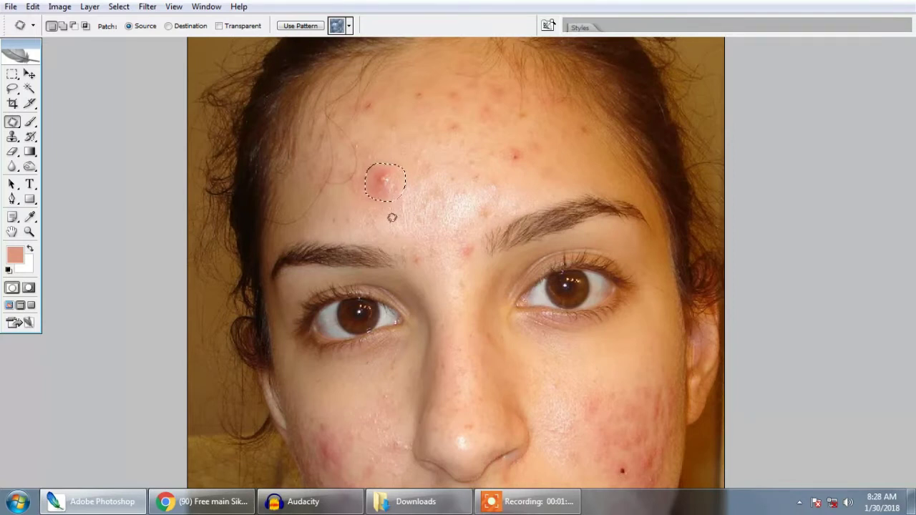
pyautogui.moveTo(385, 182); pyautogui.dragTo(389, 230)
pyautogui.hotkey('ctrl', 'd')
pyautogui.scroll(-1, 394, 209)
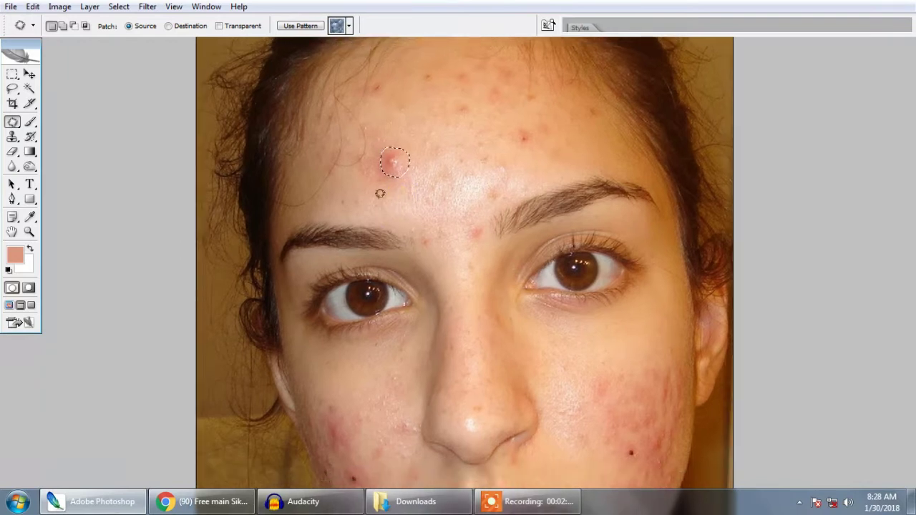
# Patch the big forehead pimple with clear skin, then zoom the forehead to actual pixels
pyautogui.moveTo(399, 167); pyautogui.dragTo(407, 208)
pyautogui.moveTo(466, 198); pyautogui.dragTo(424, 199)
pyautogui.press('z')
pyautogui.moveTo(370, 147); pyautogui.dragTo(429, 213)
pyautogui.rightClick(324, 190)
pyautogui.click(357, 214)
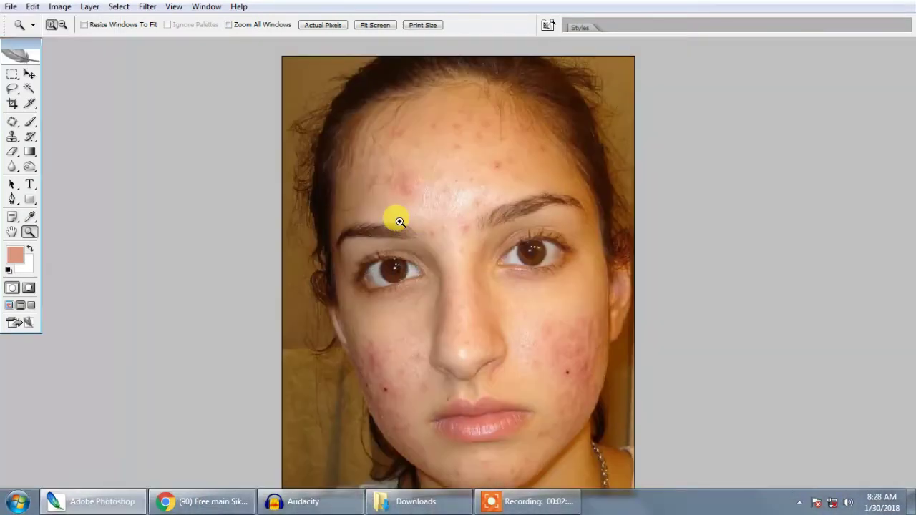
pyautogui.click(411, 196)
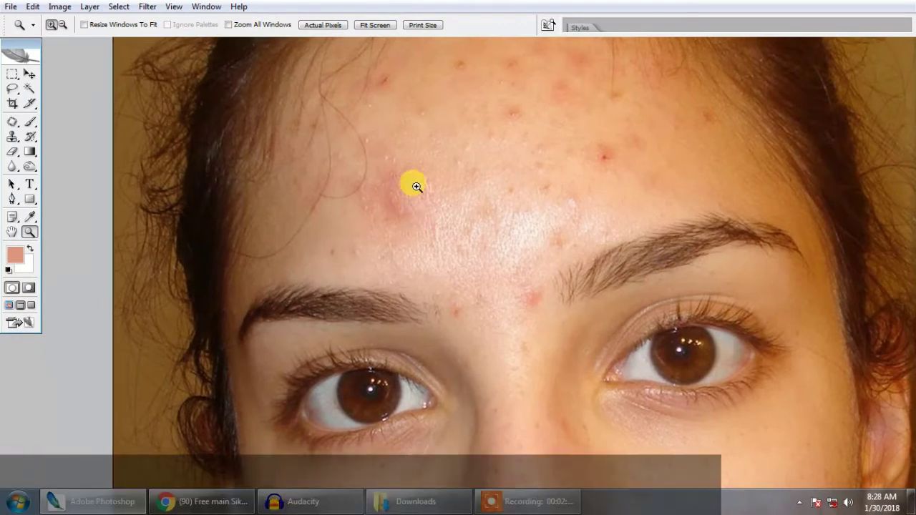
# Outline small upper-forehead blemishes, clearing an unwanted patch outline
pyautogui.press('j')
pyautogui.scroll(1, 413, 172)
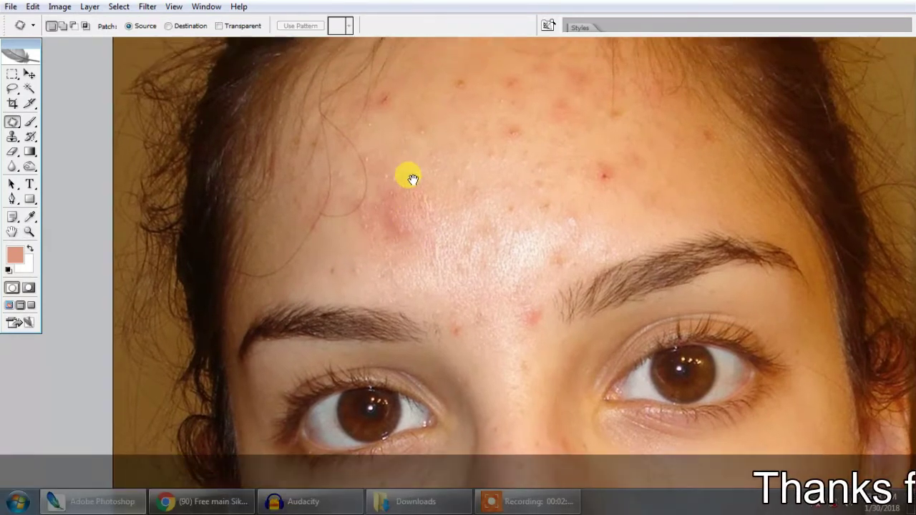
pyautogui.moveTo(378, 102); pyautogui.dragTo(379, 104)
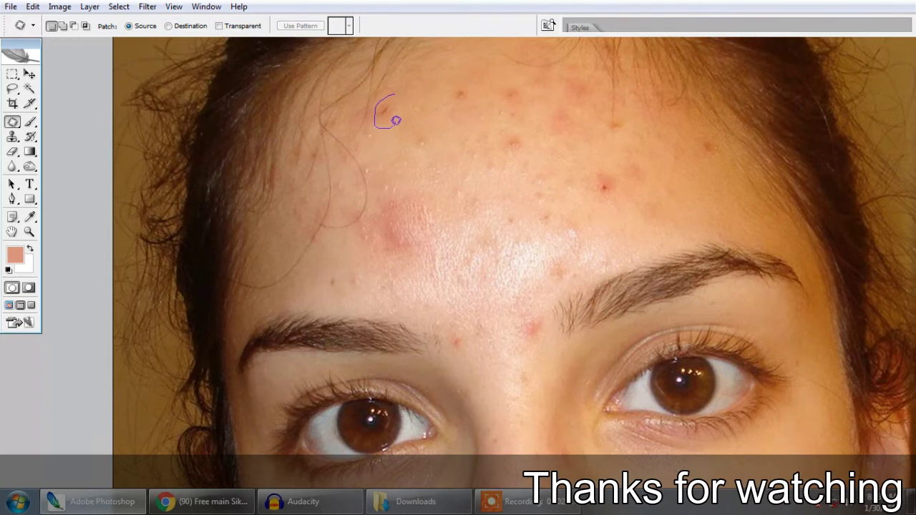
pyautogui.moveTo(461, 84)
pyautogui.mouseDown()
pyautogui.moveTo(470, 104)
pyautogui.moveTo(462, 86)
pyautogui.moveTo(431, 148)
pyautogui.mouseUp()
pyautogui.click(415, 119)
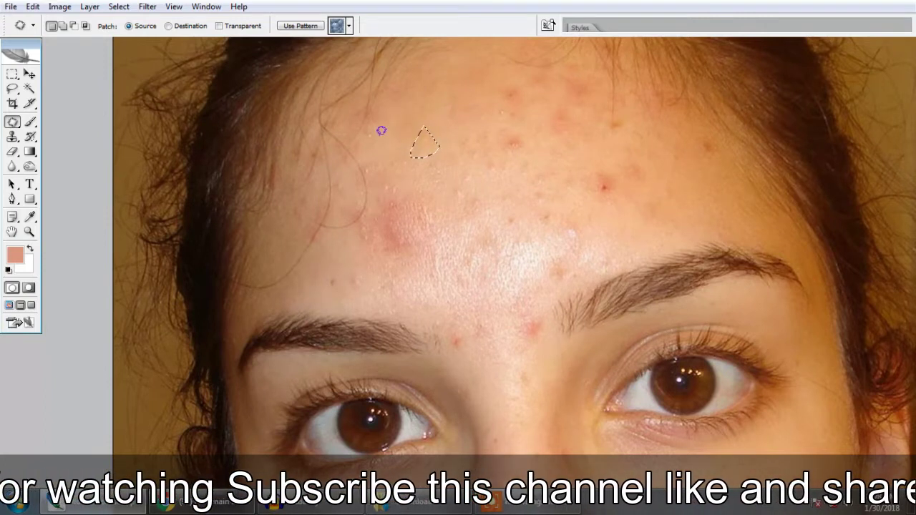
pyautogui.click(387, 129)
pyautogui.scroll(-1, 382, 158)
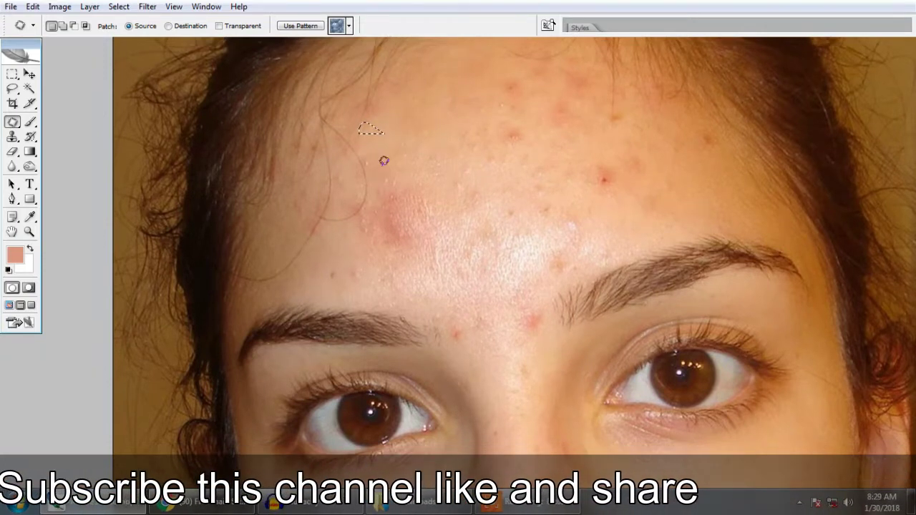
# Patch the reddish skin beside the pimple and two more forehead blemishes with clear skin
pyautogui.moveTo(367, 150)
pyautogui.mouseDown()
pyautogui.moveTo(334, 229)
pyautogui.moveTo(349, 255)
pyautogui.mouseUp()
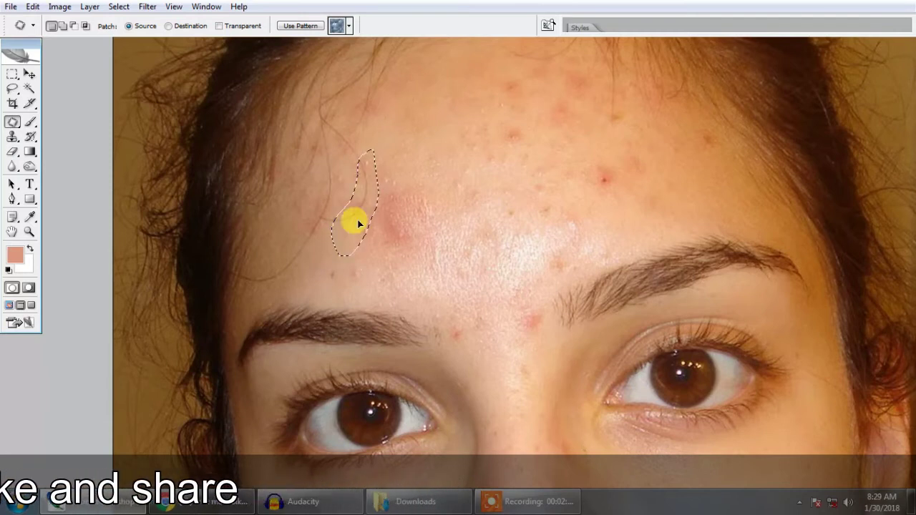
pyautogui.moveTo(353, 221)
pyautogui.mouseDown()
pyautogui.moveTo(404, 126)
pyautogui.moveTo(388, 210)
pyautogui.mouseUp()
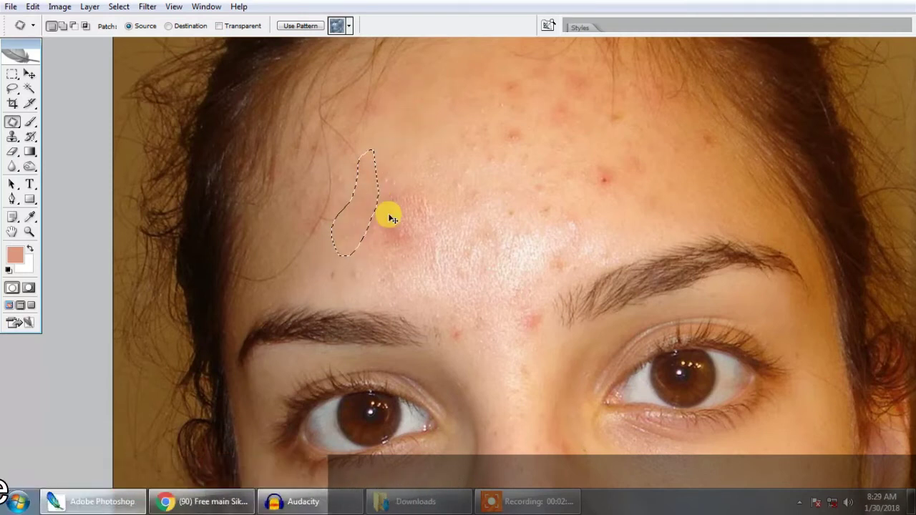
pyautogui.click(419, 168)
pyautogui.moveTo(419, 173); pyautogui.dragTo(384, 187)
pyautogui.moveTo(432, 230)
pyautogui.mouseDown()
pyautogui.moveTo(403, 173)
pyautogui.moveTo(458, 148)
pyautogui.moveTo(462, 205)
pyautogui.moveTo(474, 172)
pyautogui.moveTo(435, 178)
pyautogui.mouseUp()
pyautogui.moveTo(474, 113); pyautogui.dragTo(482, 175)
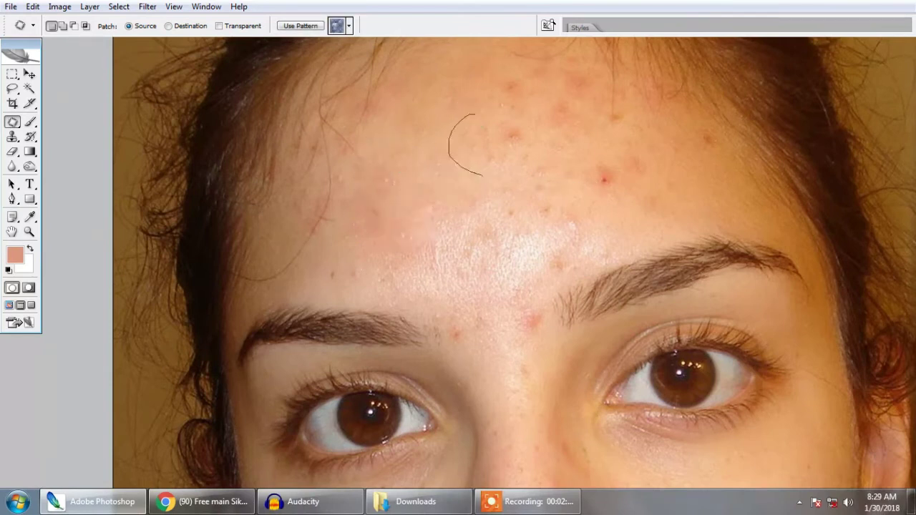
pyautogui.moveTo(501, 126); pyautogui.dragTo(425, 157)
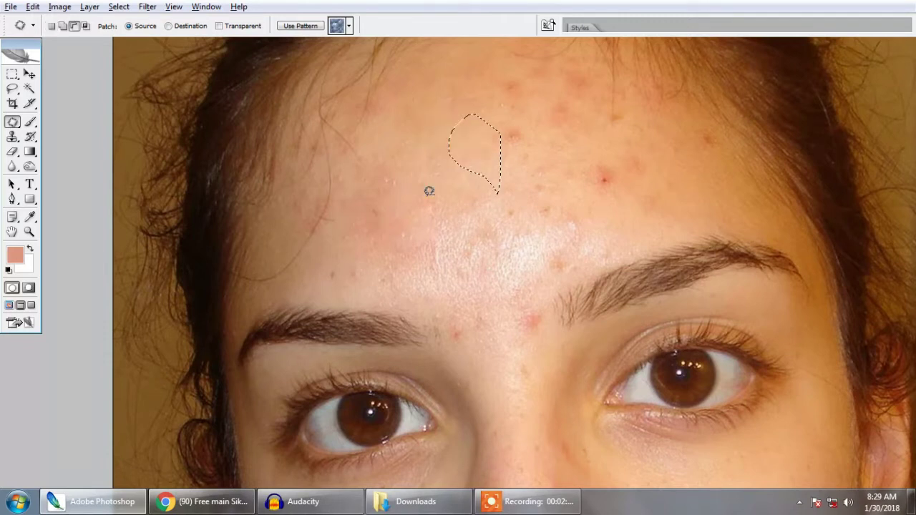
# Zoom out slightly and patch another forehead spot with clear forehead skin
pyautogui.hotkey('ctrl', '-')
pyautogui.scroll(-3, 417, 295)
pyautogui.moveTo(417, 294)
pyautogui.mouseDown()
pyautogui.moveTo(395, 237)
pyautogui.moveTo(403, 323)
pyautogui.mouseUp()
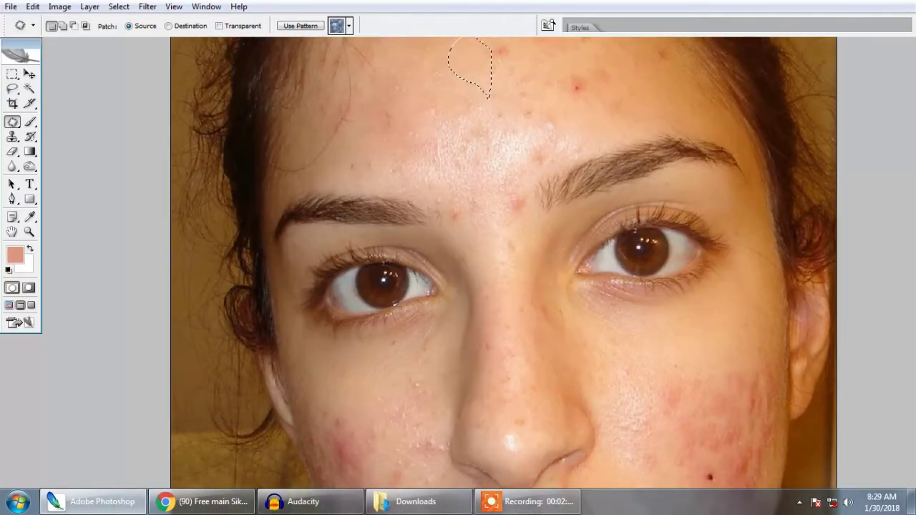
pyautogui.moveTo(365, 170); pyautogui.dragTo(378, 127)
# Patch the left cheek blemish with clear cheek skin and deselect
pyautogui.moveTo(403, 219); pyautogui.dragTo(392, 140)
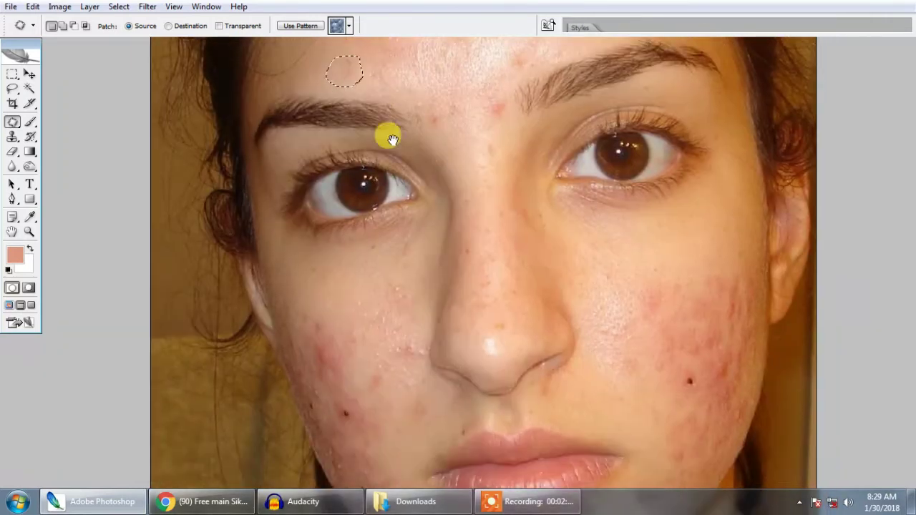
pyautogui.scroll(-2, 384, 229)
pyautogui.moveTo(312, 299); pyautogui.dragTo(337, 216)
pyautogui.moveTo(327, 249); pyautogui.dragTo(384, 189)
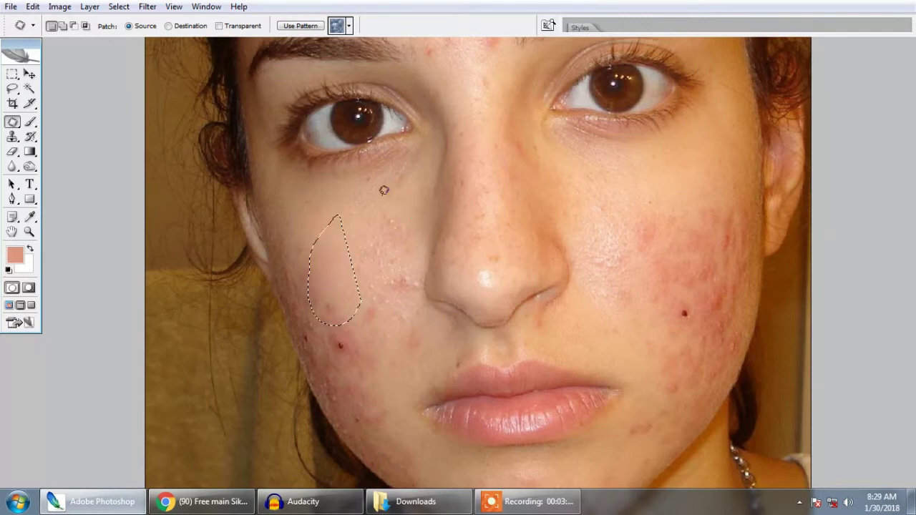
pyautogui.moveTo(413, 227); pyautogui.dragTo(327, 242)
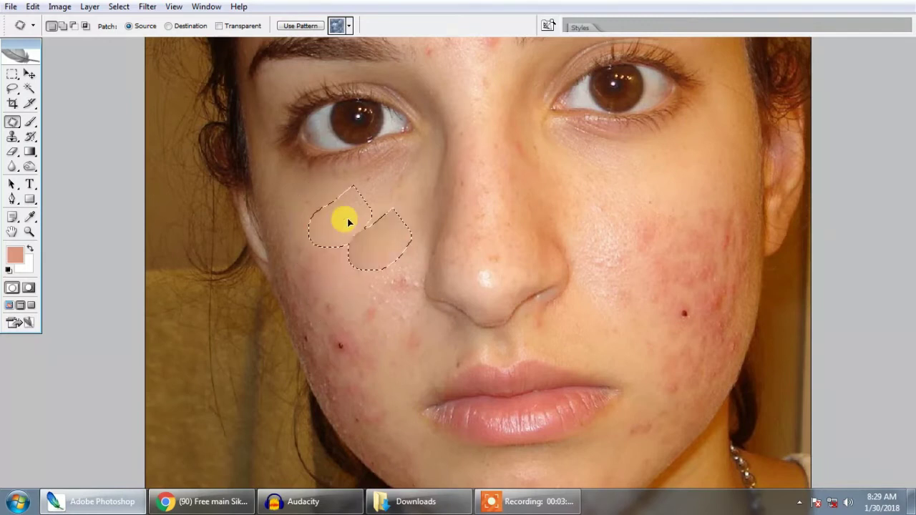
pyautogui.hotkey('ctrl', 'd')
# Patch the spot beside the nose and the dark spot on the lower cheek
pyautogui.moveTo(404, 253); pyautogui.dragTo(381, 256)
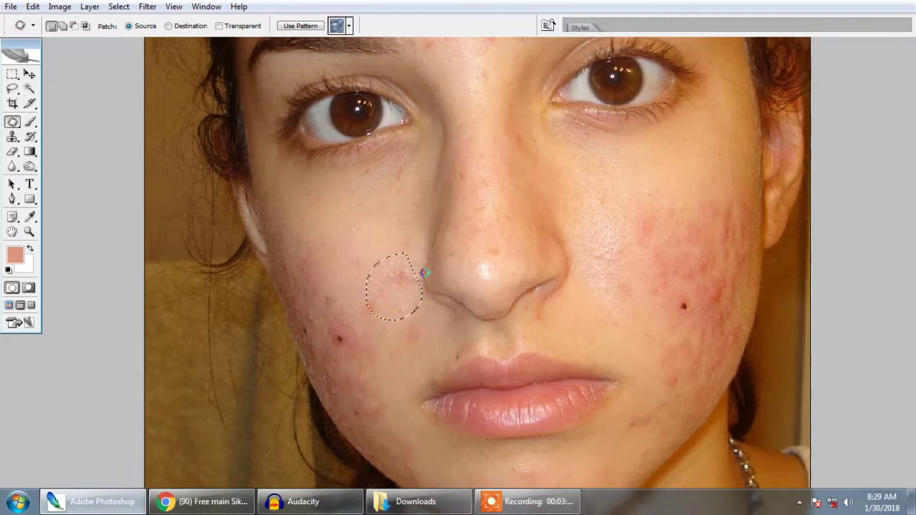
pyautogui.moveTo(398, 273); pyautogui.dragTo(332, 213)
pyautogui.moveTo(362, 211); pyautogui.dragTo(358, 215)
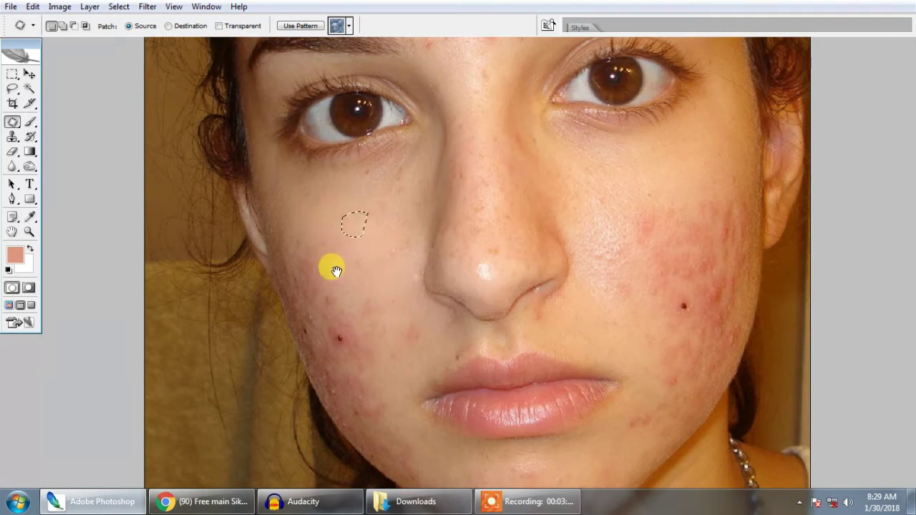
pyautogui.moveTo(337, 270); pyautogui.dragTo(349, 233)
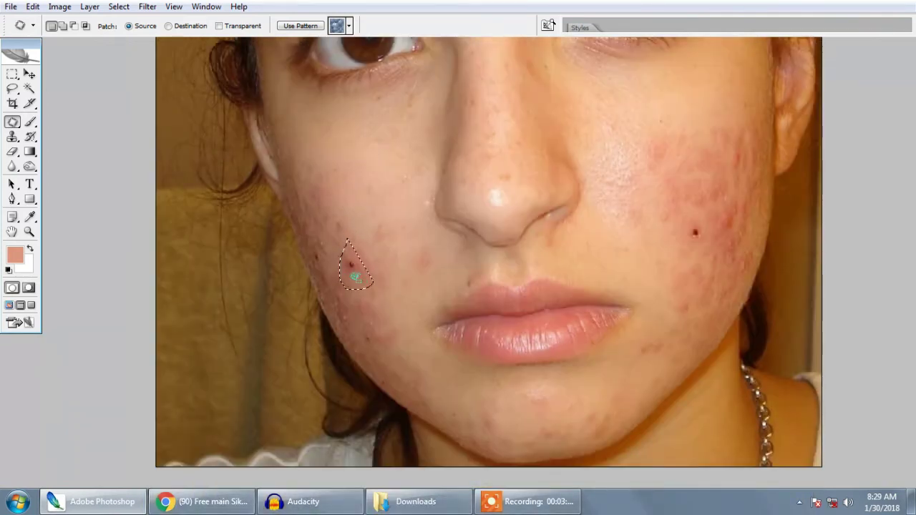
pyautogui.moveTo(354, 277)
pyautogui.mouseDown()
pyautogui.moveTo(354, 199)
pyautogui.moveTo(337, 159)
pyautogui.mouseUp()
pyautogui.click(327, 163)
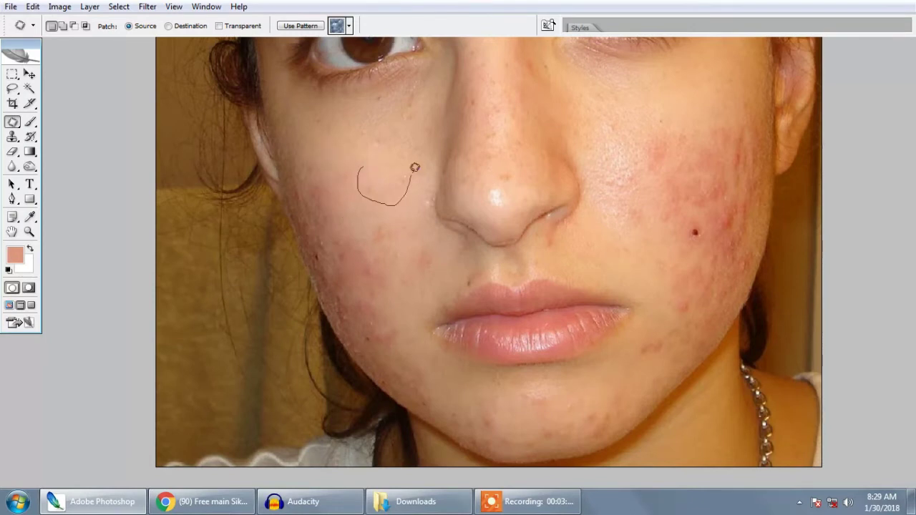
# Patch the mid-cheek and outer-cheek spots with clear skin from above
pyautogui.moveTo(414, 167); pyautogui.dragTo(331, 159)
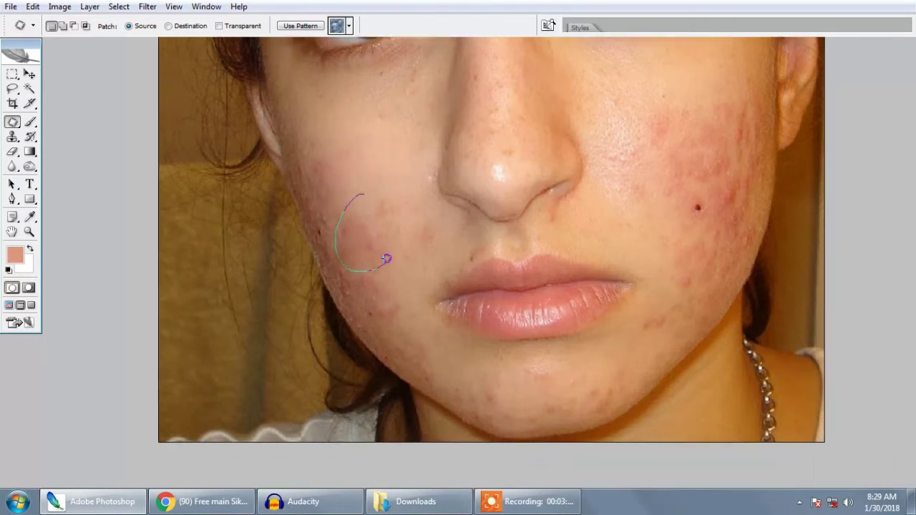
pyautogui.moveTo(382, 236); pyautogui.dragTo(347, 136)
pyautogui.click(320, 195)
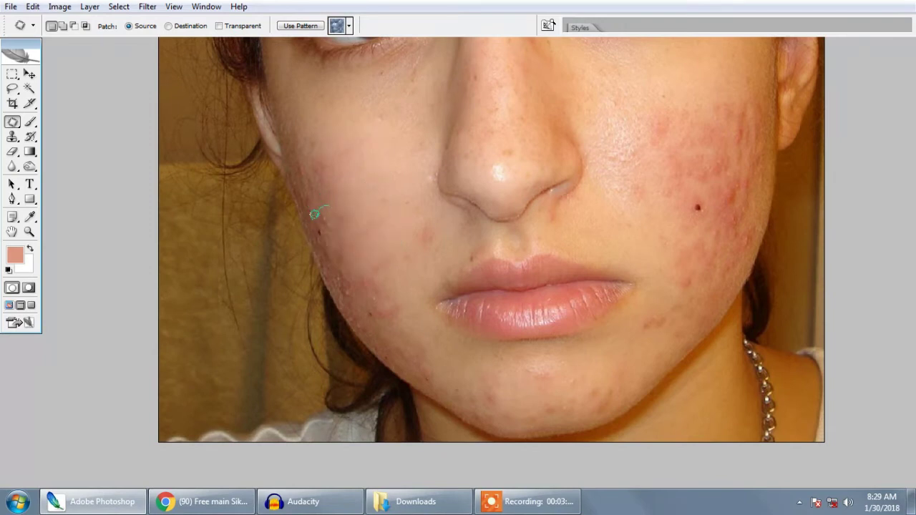
pyautogui.moveTo(329, 245); pyautogui.dragTo(339, 180)
pyautogui.click(323, 179)
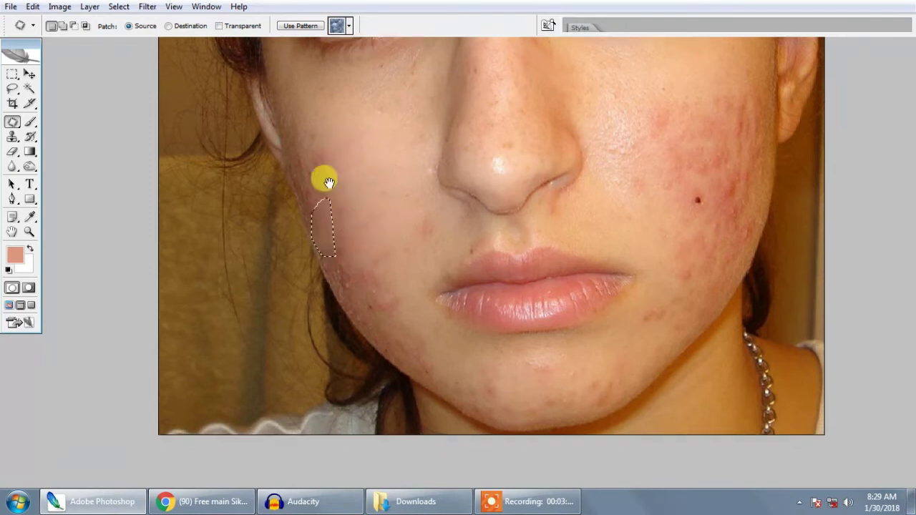
pyautogui.moveTo(321, 179); pyautogui.dragTo(317, 148)
# Patch spots near the mouth, on the upper cheek and on the nose bridge
pyautogui.moveTo(377, 254)
pyautogui.mouseDown()
pyautogui.moveTo(373, 226)
pyautogui.moveTo(364, 252)
pyautogui.mouseUp()
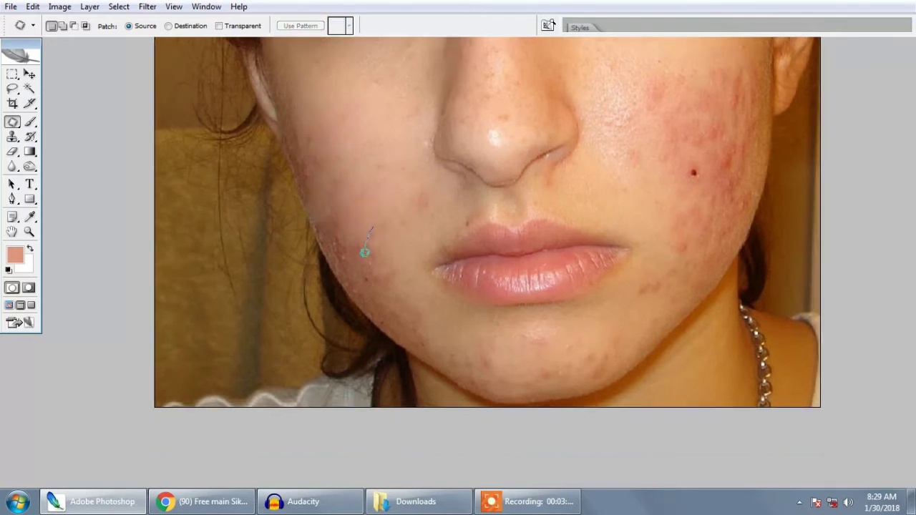
pyautogui.moveTo(365, 285)
pyautogui.mouseDown()
pyautogui.moveTo(394, 286)
pyautogui.moveTo(357, 212)
pyautogui.moveTo(368, 196)
pyautogui.moveTo(362, 248)
pyautogui.moveTo(378, 232)
pyautogui.mouseUp()
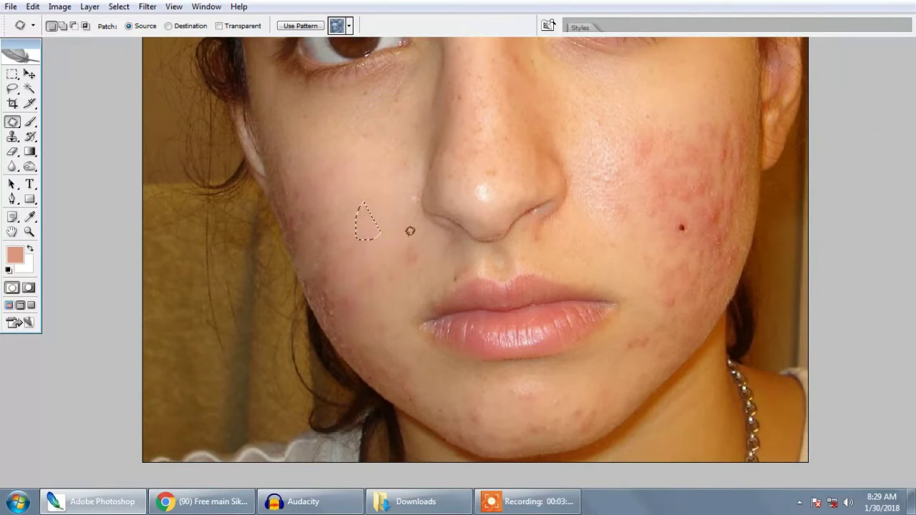
pyautogui.moveTo(414, 262); pyautogui.dragTo(411, 240)
pyautogui.moveTo(400, 252); pyautogui.dragTo(370, 210)
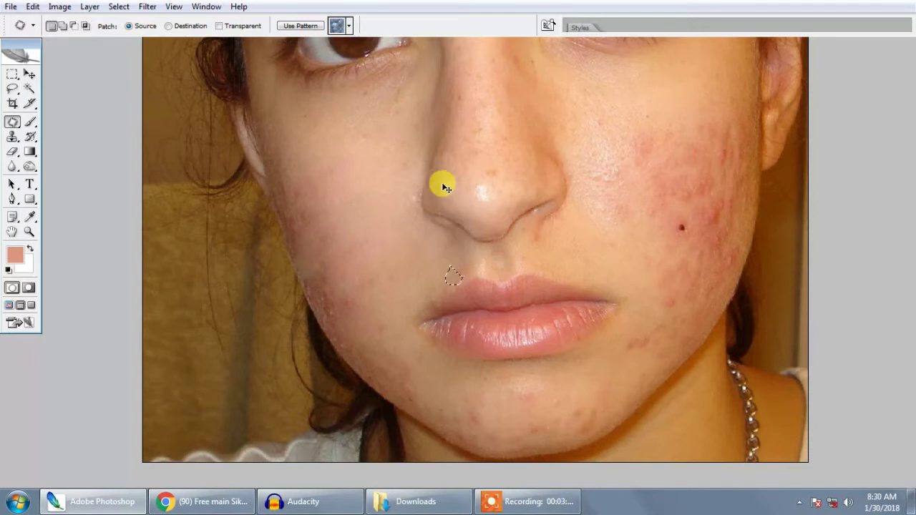
pyautogui.scroll(3, 432, 229)
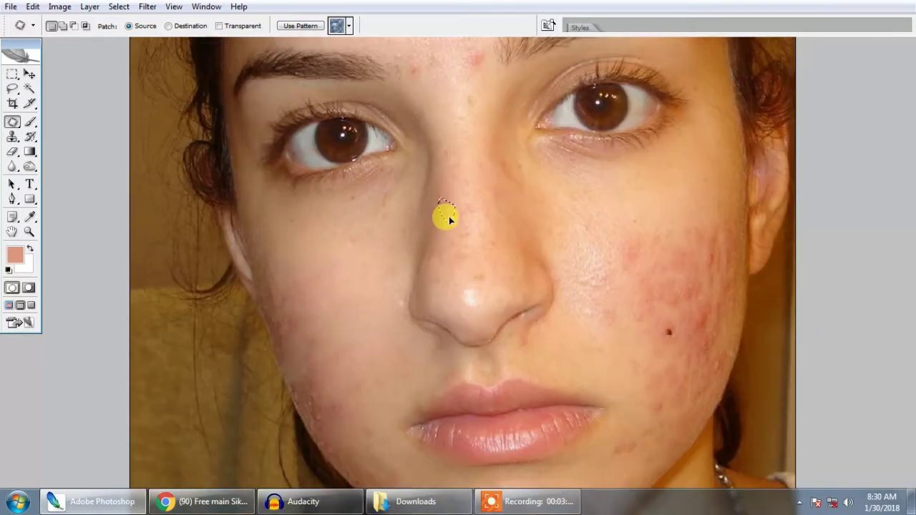
pyautogui.moveTo(460, 248)
pyautogui.mouseDown()
pyautogui.moveTo(458, 229)
pyautogui.moveTo(454, 257)
pyautogui.mouseUp()
pyautogui.click(446, 256)
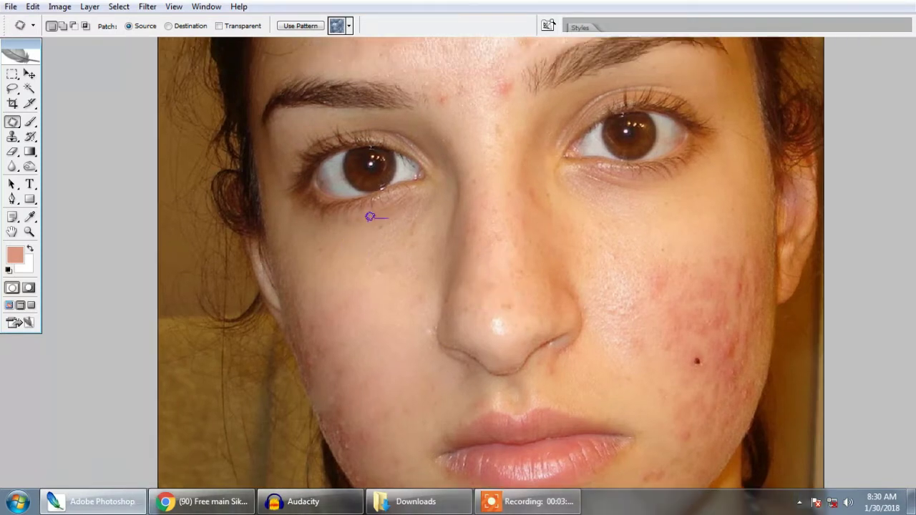
pyautogui.click(408, 229)
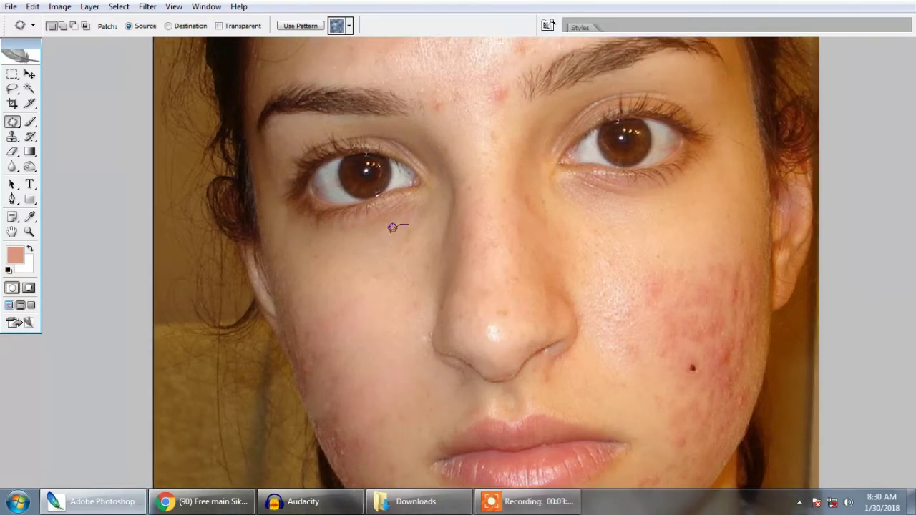
# Patch the spot under the left eye with nearby cheek skin and inspect the lower face
pyautogui.moveTo(415, 248)
pyautogui.mouseDown()
pyautogui.moveTo(390, 240)
pyautogui.moveTo(403, 251)
pyautogui.mouseUp()
pyautogui.scroll(5, 377, 260)
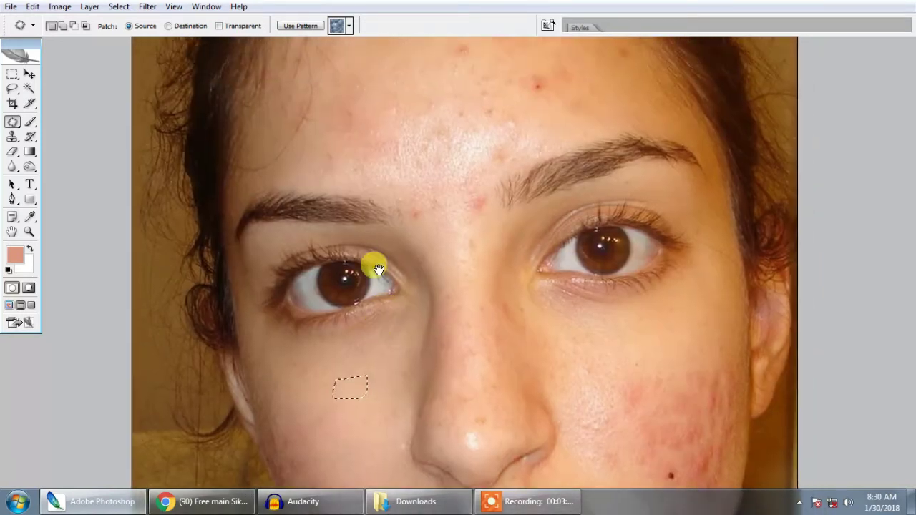
pyautogui.scroll(1, 358, 243)
pyautogui.scroll(1, 384, 169)
pyautogui.scroll(1, 374, 187)
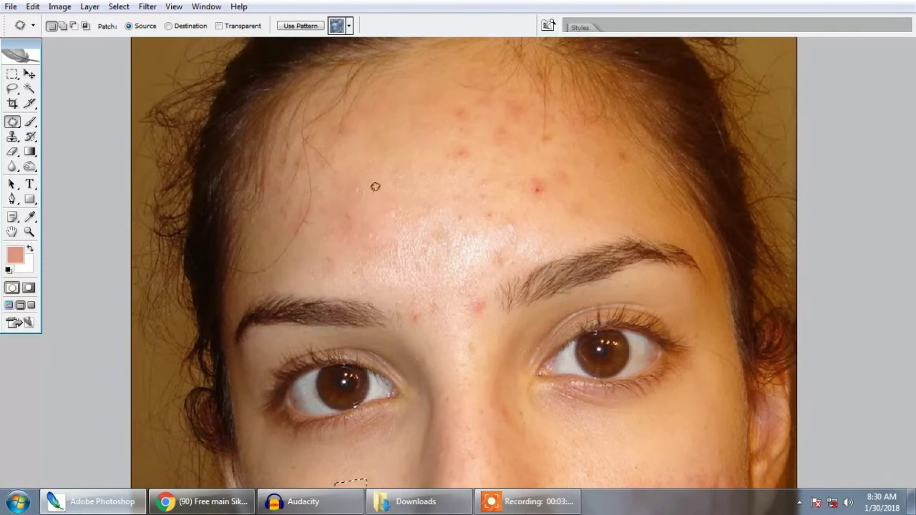
pyautogui.scroll(-10, 358, 164)
pyautogui.scroll(-3, 317, 212)
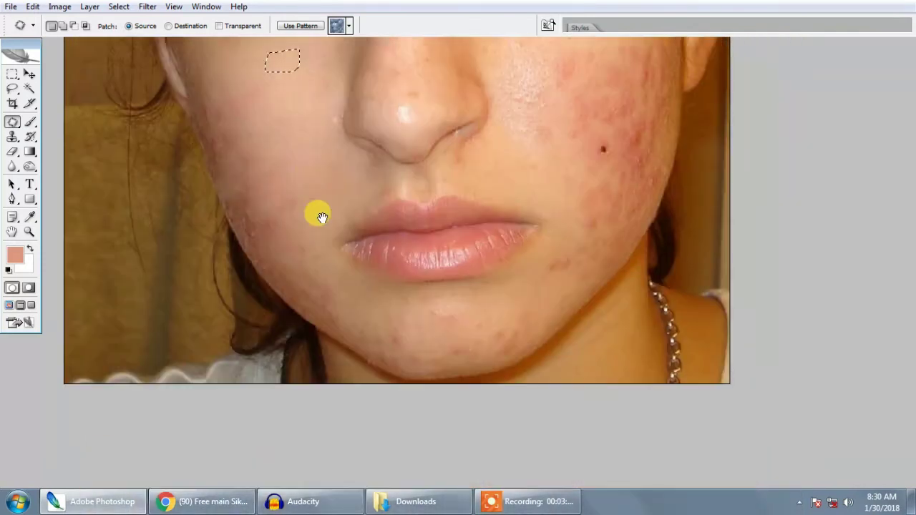
# Patch the lower left cheek blemish with clearer skin and deselect
pyautogui.hotkey('alt', 'space')
pyautogui.moveTo(335, 239); pyautogui.dragTo(364, 254)
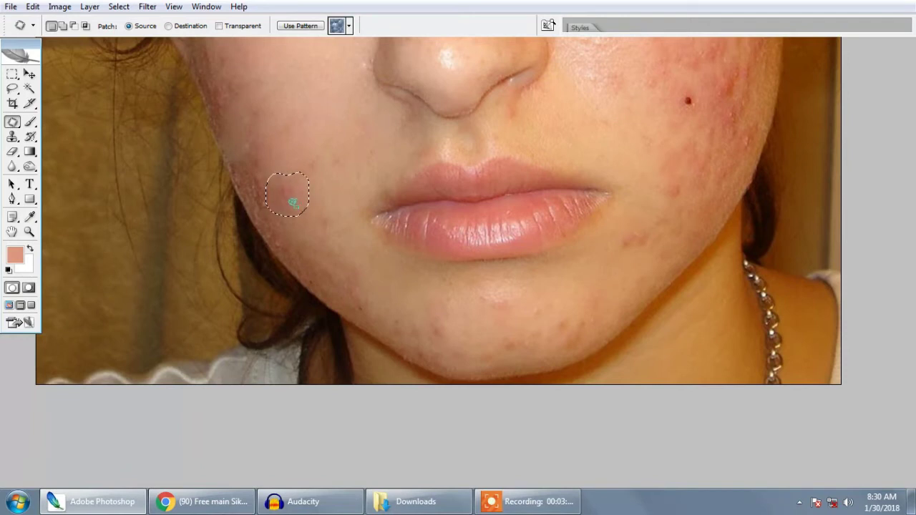
pyautogui.moveTo(292, 201); pyautogui.dragTo(306, 139)
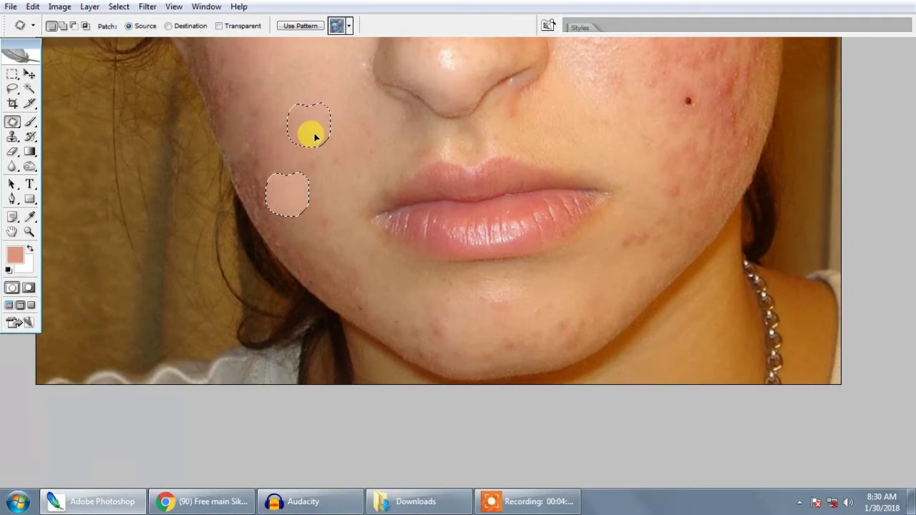
pyautogui.hotkey('ctrl', 'd')
pyautogui.scroll(-2, 335, 279)
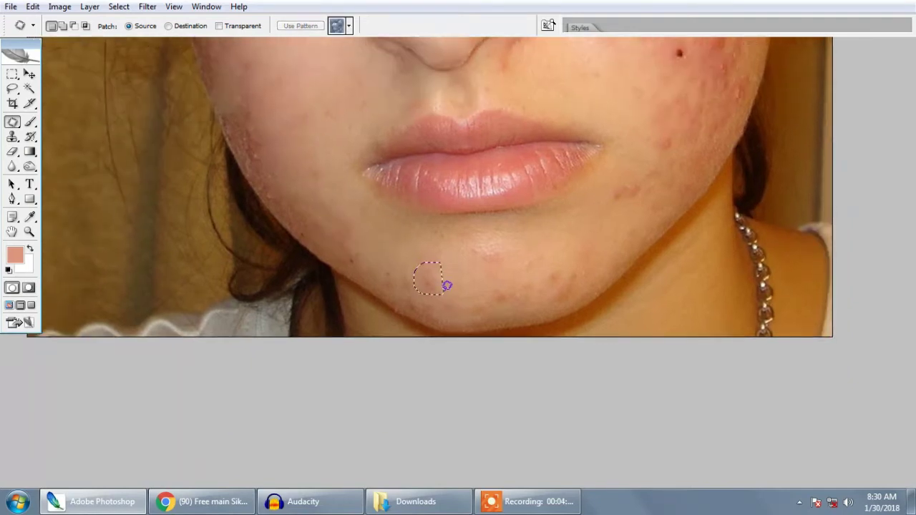
# Patch a chin spot with clear skin, then outline blemishes on the jaw and chin
pyautogui.moveTo(447, 286); pyautogui.dragTo(443, 286)
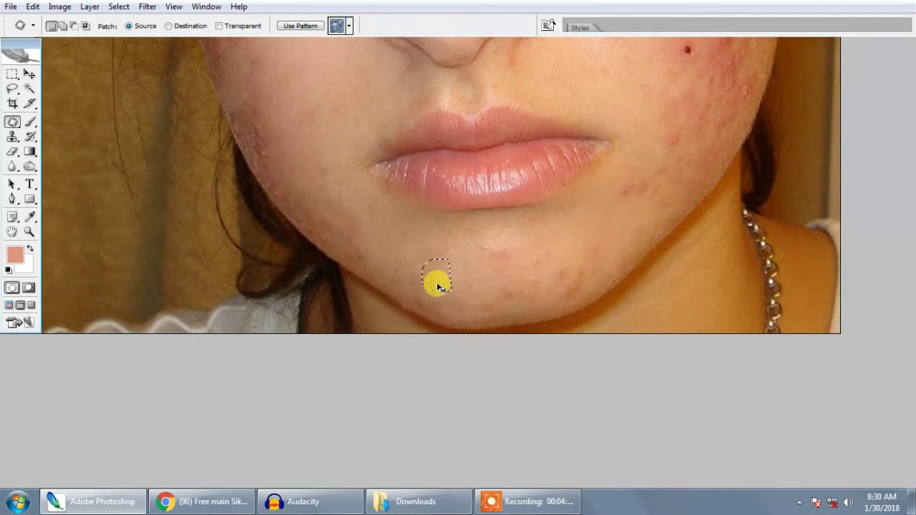
pyautogui.moveTo(438, 286)
pyautogui.mouseDown()
pyautogui.moveTo(365, 254)
pyautogui.moveTo(376, 258)
pyautogui.moveTo(362, 223)
pyautogui.mouseUp()
pyautogui.click(339, 235)
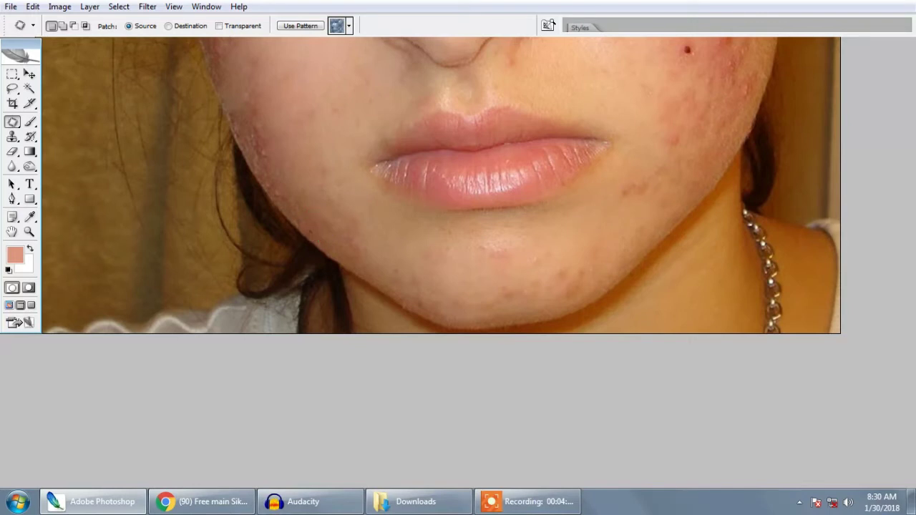
pyautogui.moveTo(322, 235)
pyautogui.mouseDown()
pyautogui.moveTo(306, 229)
pyautogui.moveTo(321, 226)
pyautogui.mouseUp()
pyautogui.moveTo(408, 272)
pyautogui.mouseDown()
pyautogui.moveTo(380, 249)
pyautogui.moveTo(398, 272)
pyautogui.mouseUp()
# Finish outlining the chin blemish, patch it with clear cheek skin, and zoom out
pyautogui.hscroll(1, 520, 268)
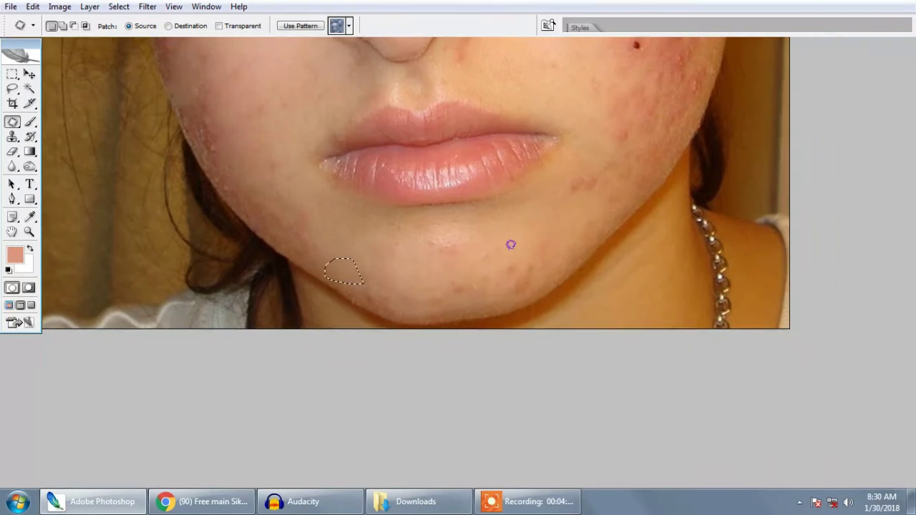
pyautogui.moveTo(513, 290); pyautogui.dragTo(536, 268)
pyautogui.moveTo(457, 292); pyautogui.dragTo(457, 293)
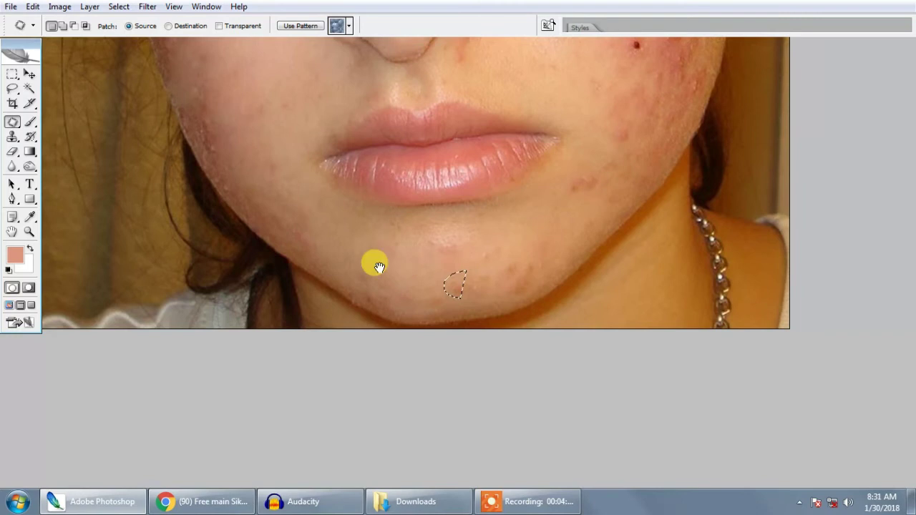
pyautogui.moveTo(374, 262); pyautogui.dragTo(414, 334)
pyautogui.moveTo(307, 244); pyautogui.dragTo(322, 219)
pyautogui.moveTo(317, 281); pyautogui.dragTo(313, 211)
pyautogui.hotkey('ctrl', '-')
# Zoom out and back in to a mid-size view of the face, then pan it
pyautogui.scroll(-3, 353, 257)
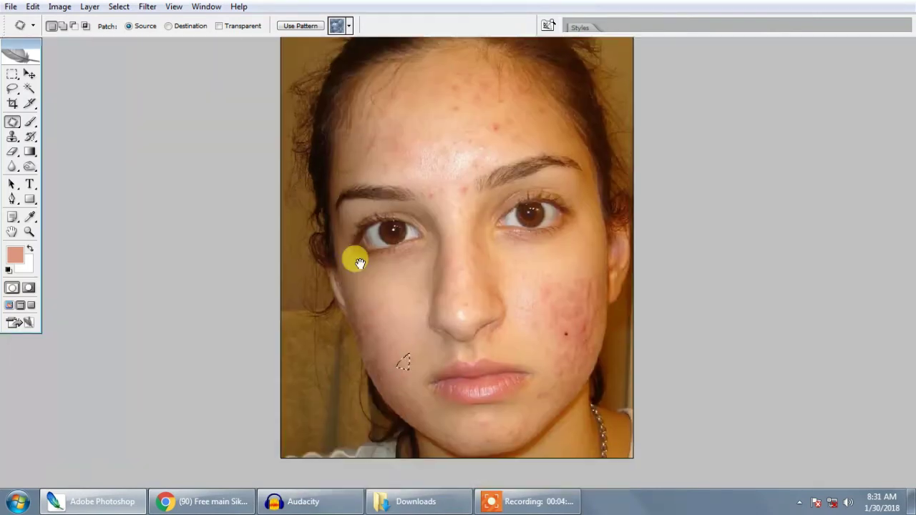
pyautogui.hotkey('ctrl', '-')
pyautogui.hotkey('ctrl', '-')
pyautogui.scroll(-1, 430, 300)
pyautogui.hotkey('ctrl', '+')
pyautogui.hotkey('ctrl', '+')
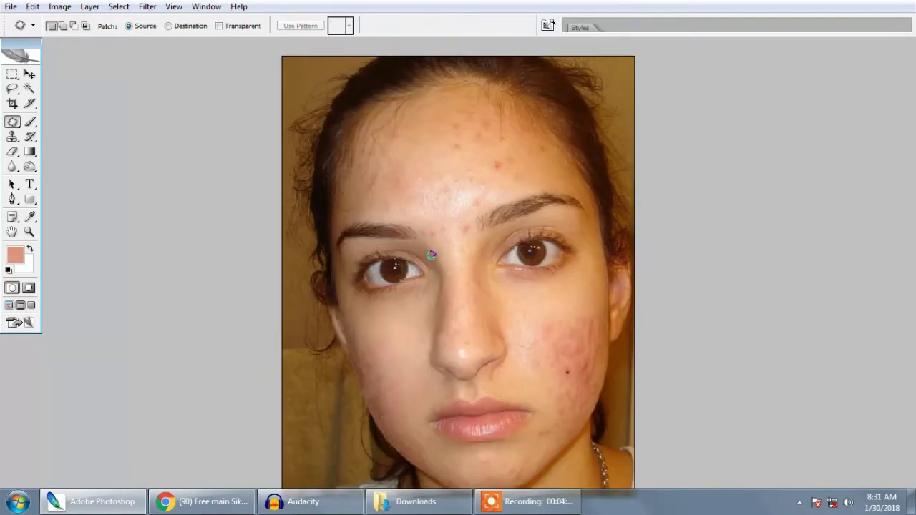
pyautogui.press('v')
pyautogui.hotkey('alt', 'space')
pyautogui.moveTo(429, 260); pyautogui.dragTo(420, 219)
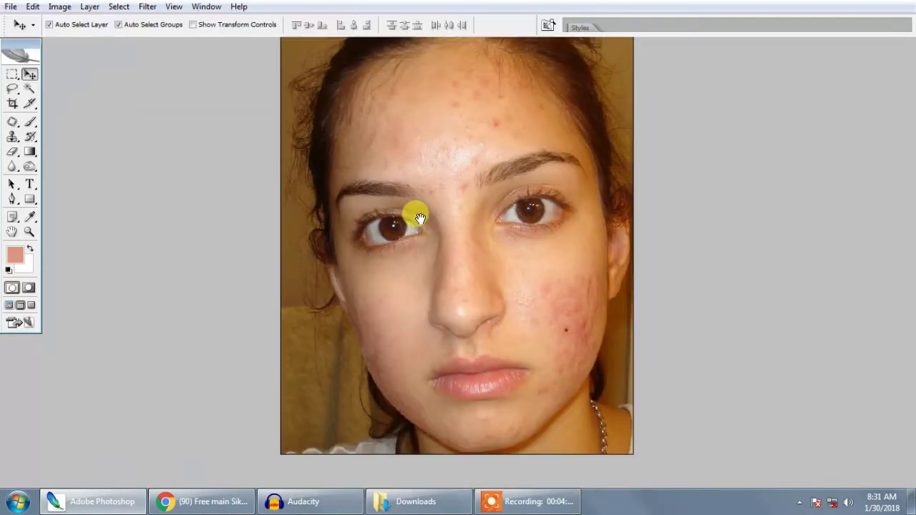
# Open the original 8x10.jpg from the desktop and place it, fitted, beside the copy
pyautogui.press('f')
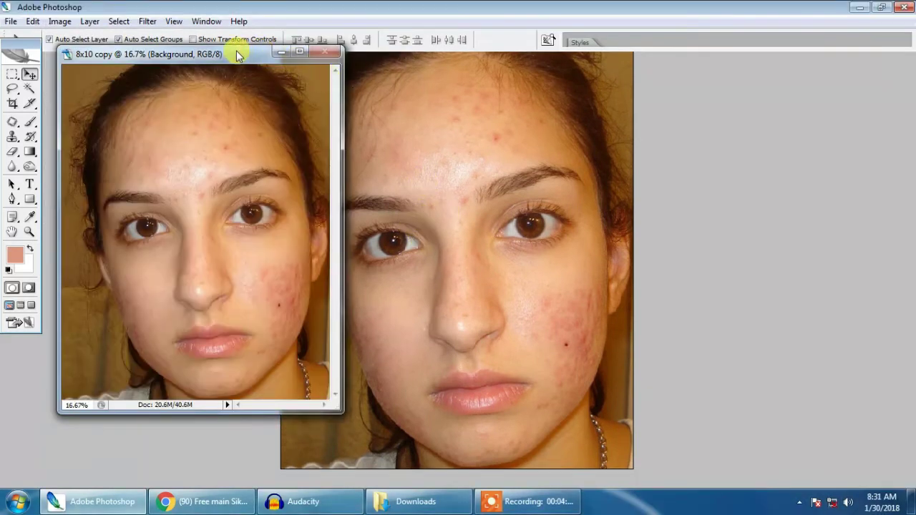
pyautogui.moveTo(238, 55); pyautogui.dragTo(202, 61)
pyautogui.press('f')
pyautogui.hotkey('ctrl', 'w')
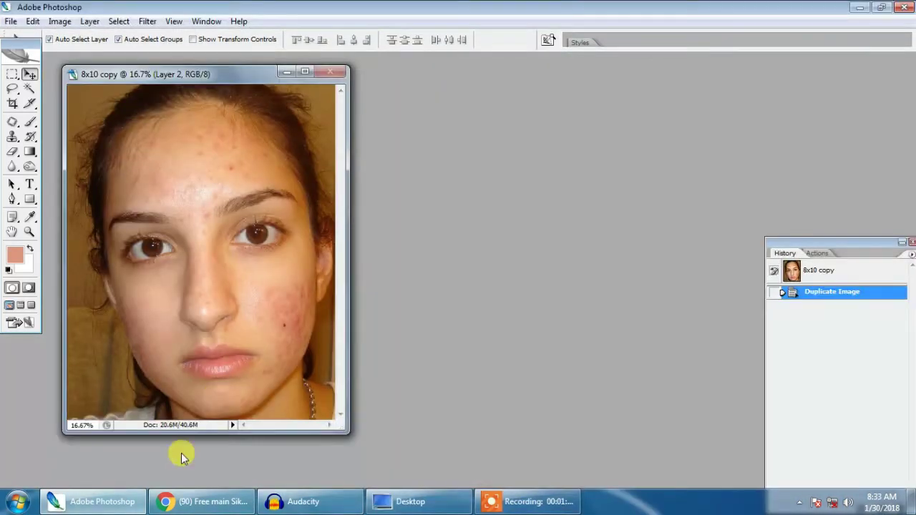
pyautogui.click(410, 501)
pyautogui.moveTo(235, 230)
pyautogui.mouseDown()
pyautogui.moveTo(127, 509)
pyautogui.moveTo(338, 276)
pyautogui.mouseUp()
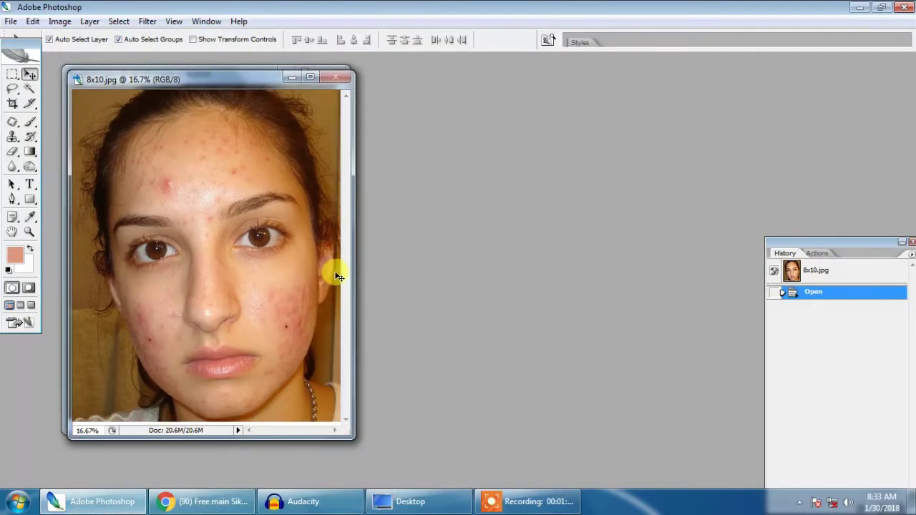
pyautogui.moveTo(306, 79); pyautogui.dragTo(538, 76)
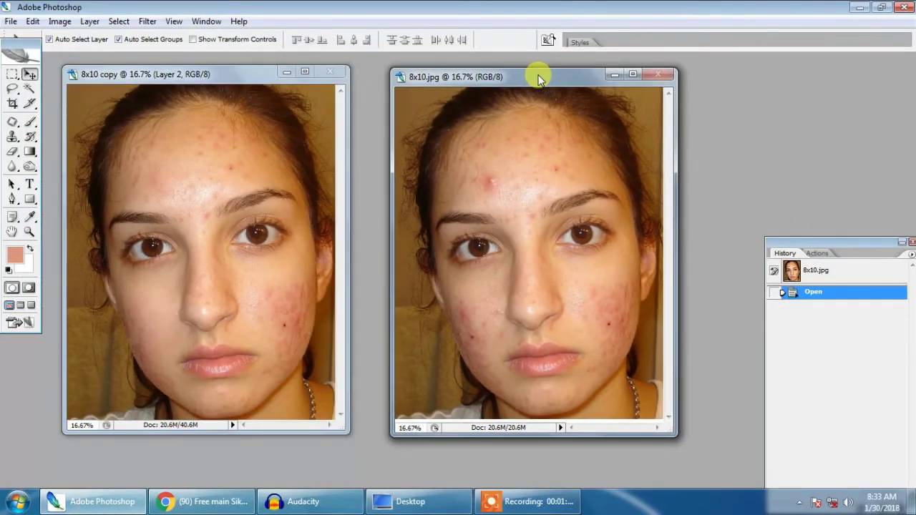
pyautogui.hotkey('ctrl', '0')
# Fit the 8x10 copy to the screen as well and make the original 8x10.jpg active
pyautogui.click(261, 215)
pyautogui.hotkey('ctrl', '0')
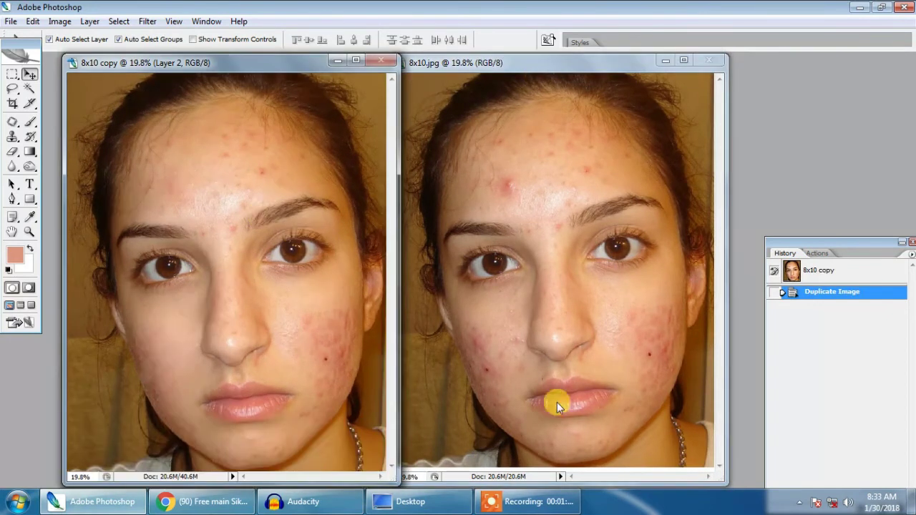
pyautogui.click(529, 503)
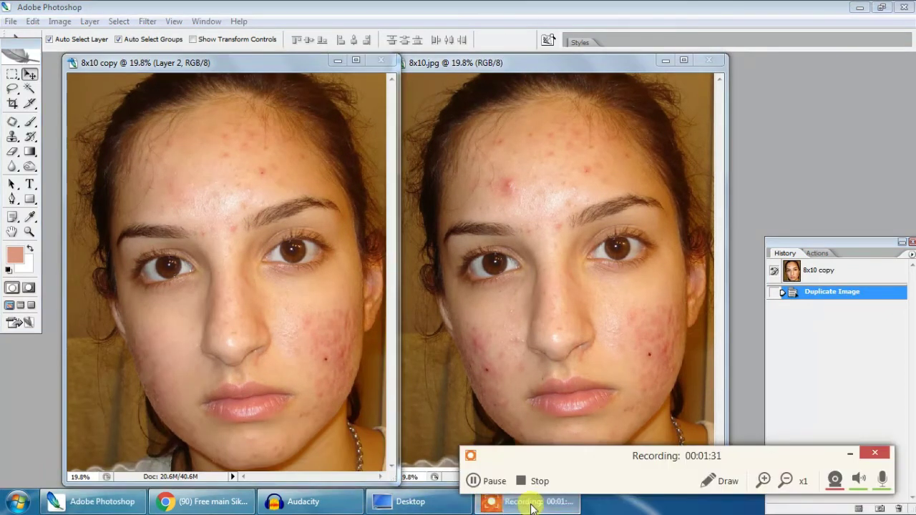
pyautogui.click(507, 347)
pyautogui.click(409, 267)
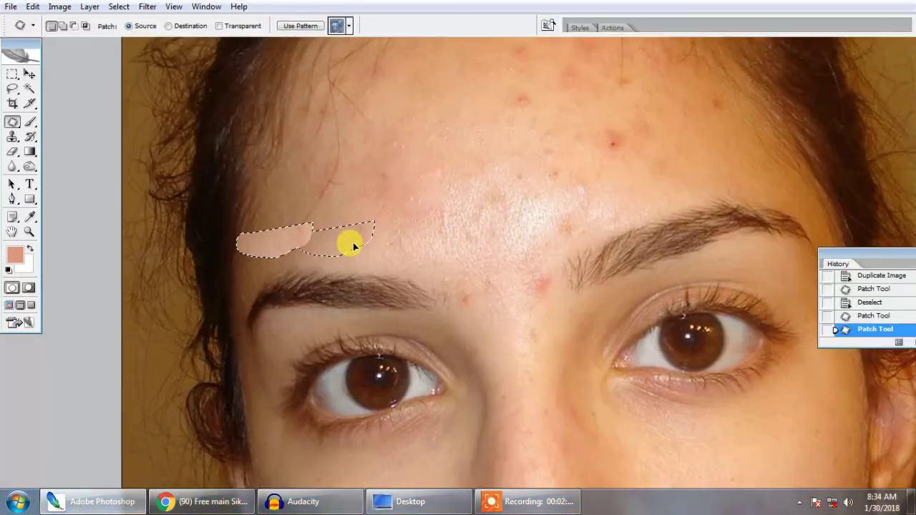
# Patch the blemishes above the left eyebrow with clean skin, deselect and fit the view
pyautogui.moveTo(266, 222)
pyautogui.mouseDown()
pyautogui.moveTo(351, 196)
pyautogui.moveTo(347, 107)
pyautogui.moveTo(373, 172)
pyautogui.moveTo(343, 188)
pyautogui.mouseUp()
pyautogui.moveTo(368, 78); pyautogui.dragTo(368, 168)
pyautogui.hotkey('ctrl', 'd')
pyautogui.hotkey('ctrl', '0')
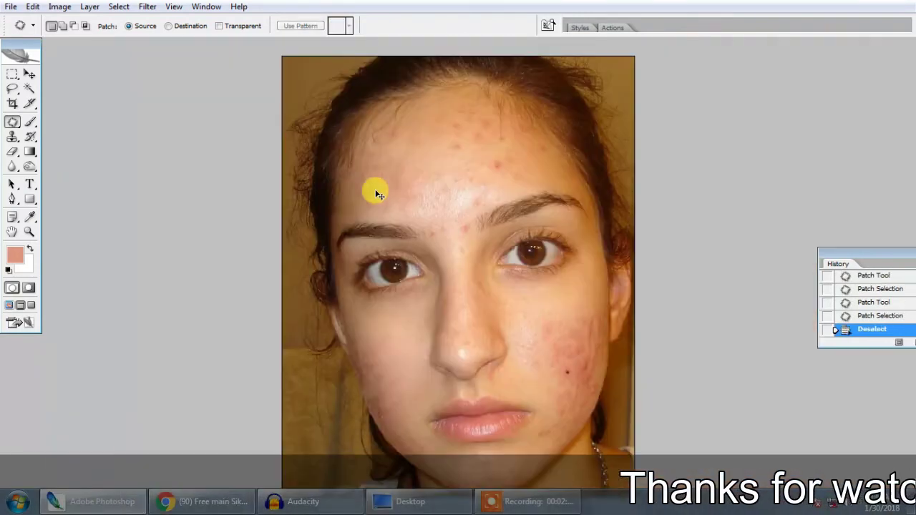
# Select the Background layer from the Move tool's layer list
pyautogui.press('v')
pyautogui.rightClick(374, 311)
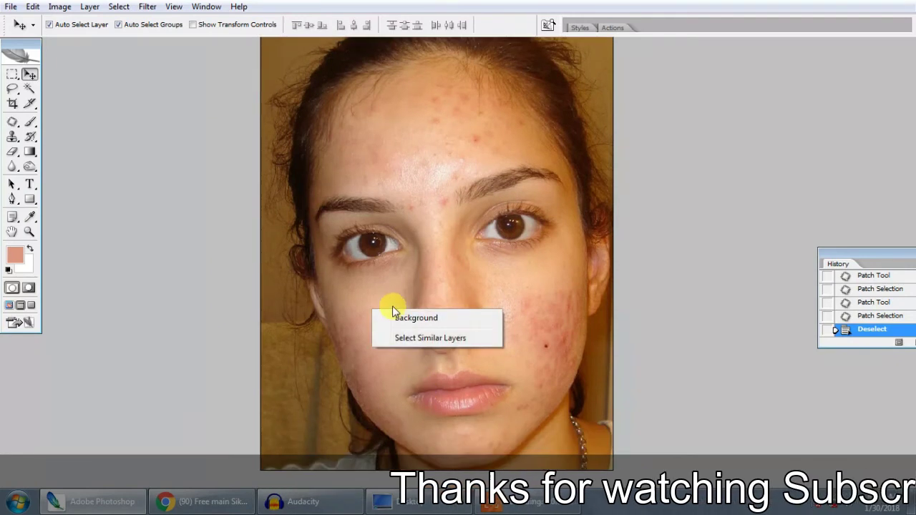
pyautogui.hotkey('ctrl', '+')
pyautogui.hotkey('ctrl', '+')
pyautogui.rightClick(363, 307)
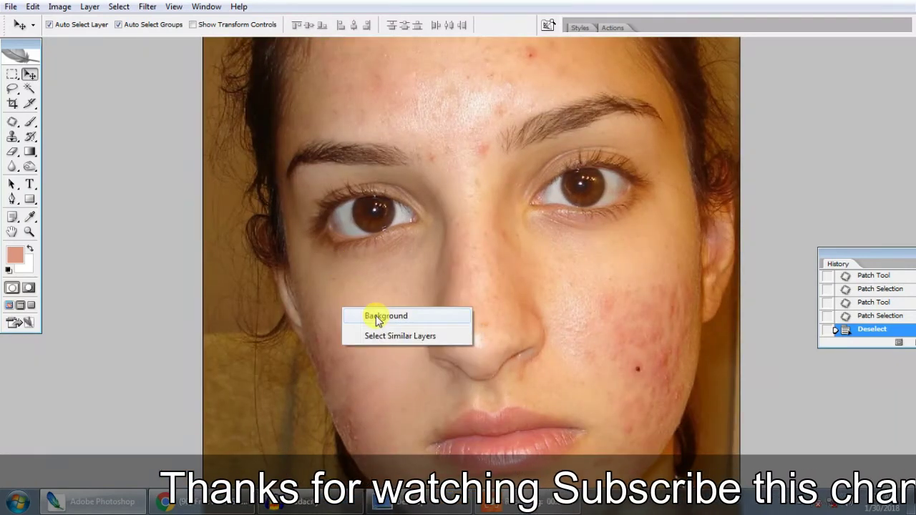
pyautogui.click(369, 311)
# Switch to a soft 300-pixel brush and sample a light skin tone from the left cheek
pyautogui.press('b')
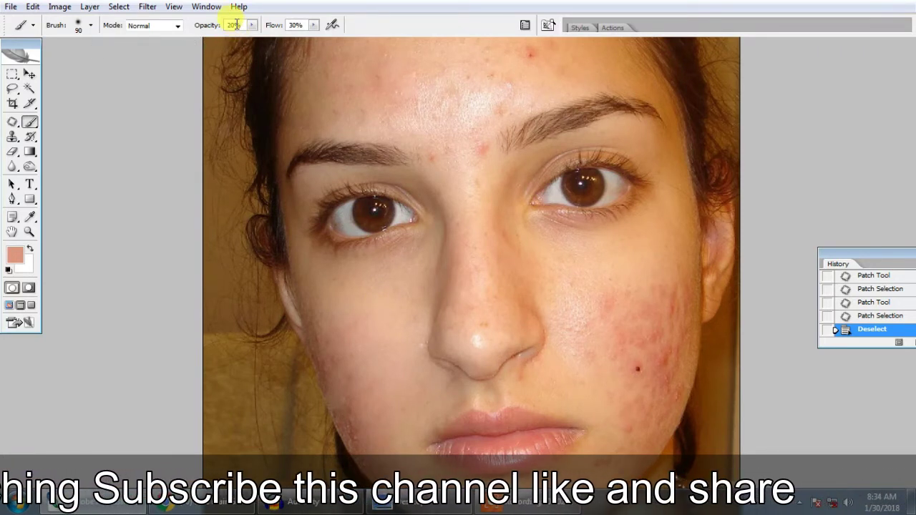
pyautogui.moveTo(351, 326)
pyautogui.mouseDown()
pyautogui.moveTo(338, 287)
pyautogui.moveTo(372, 281)
pyautogui.mouseUp()
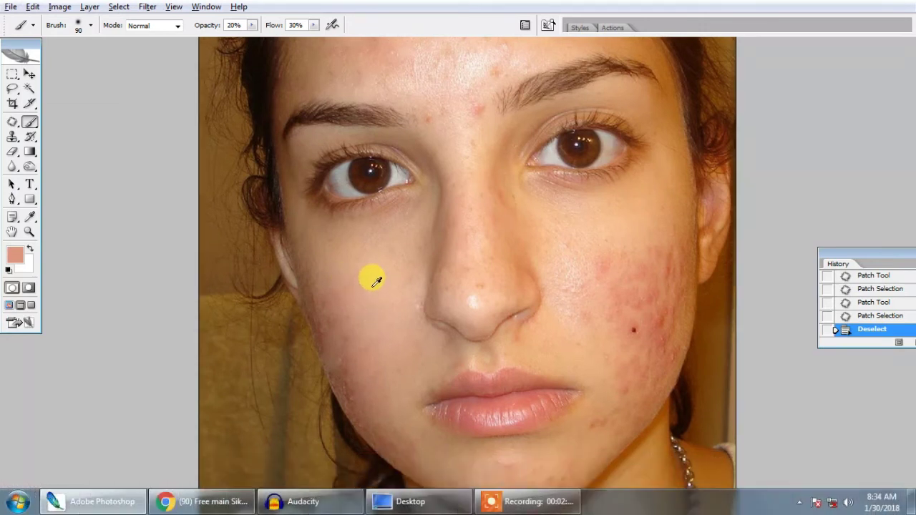
pyautogui.moveTo(372, 280); pyautogui.dragTo(372, 298)
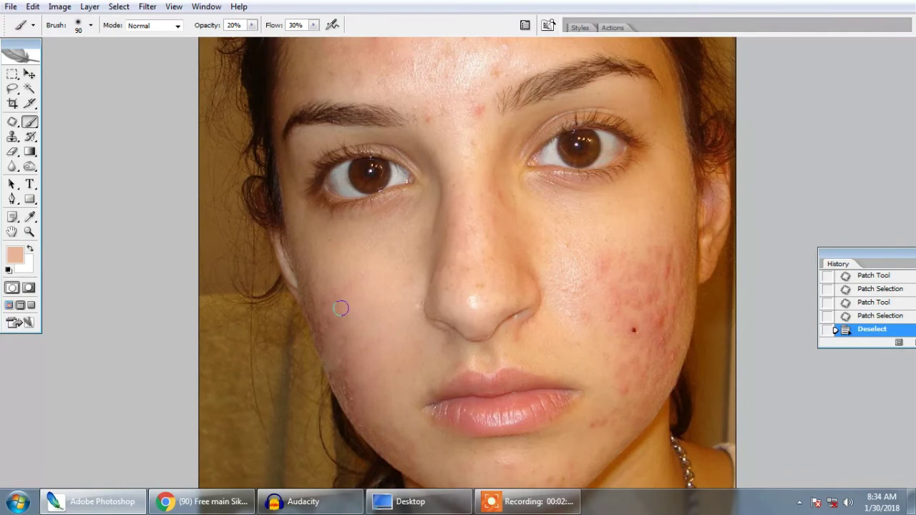
pyautogui.press(']')
pyautogui.press(']')
# Softly paint the sampled skin tone over the left cheek, jaw, chin and forehead
pyautogui.click(358, 306)
pyautogui.scroll(-1, 341, 279)
pyautogui.moveTo(341, 279)
pyautogui.mouseDown()
pyautogui.moveTo(364, 351)
pyautogui.moveTo(331, 229)
pyautogui.moveTo(372, 361)
pyautogui.mouseUp()
pyautogui.moveTo(386, 401); pyautogui.dragTo(409, 413)
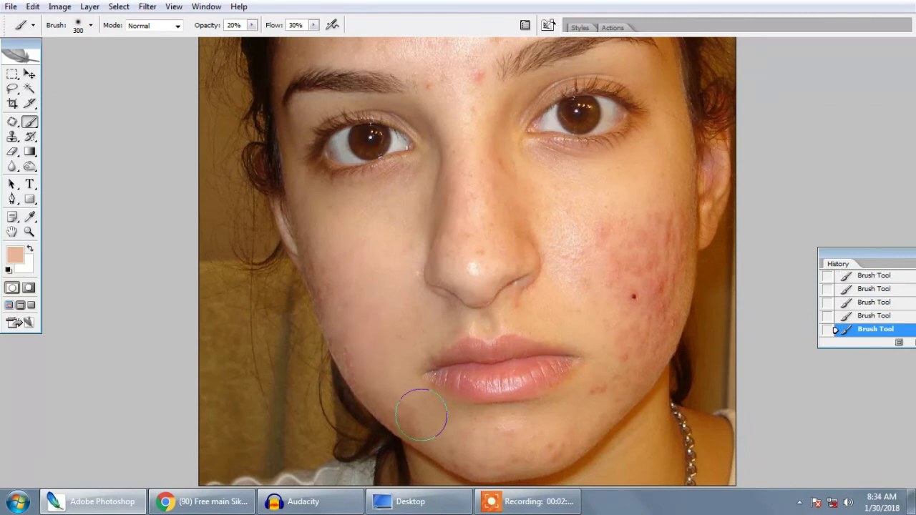
pyautogui.moveTo(497, 437); pyautogui.dragTo(452, 453)
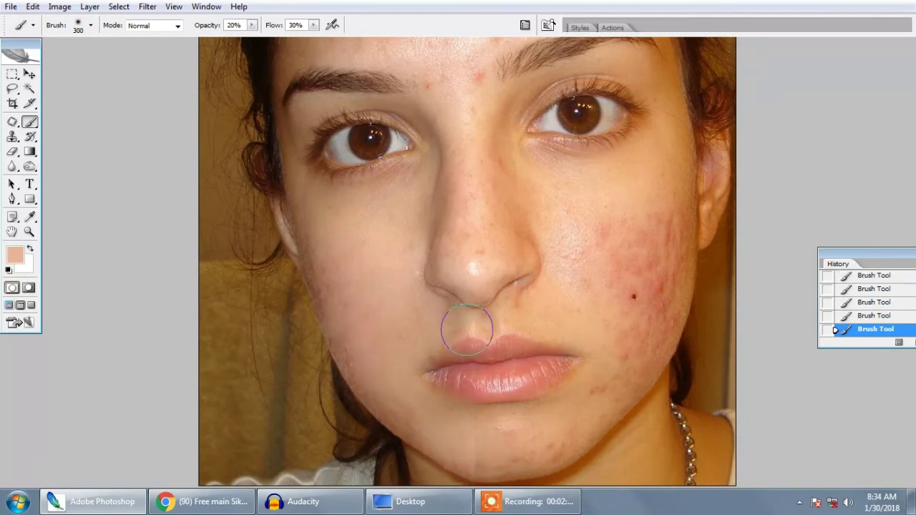
pyautogui.scroll(5, 351, 307)
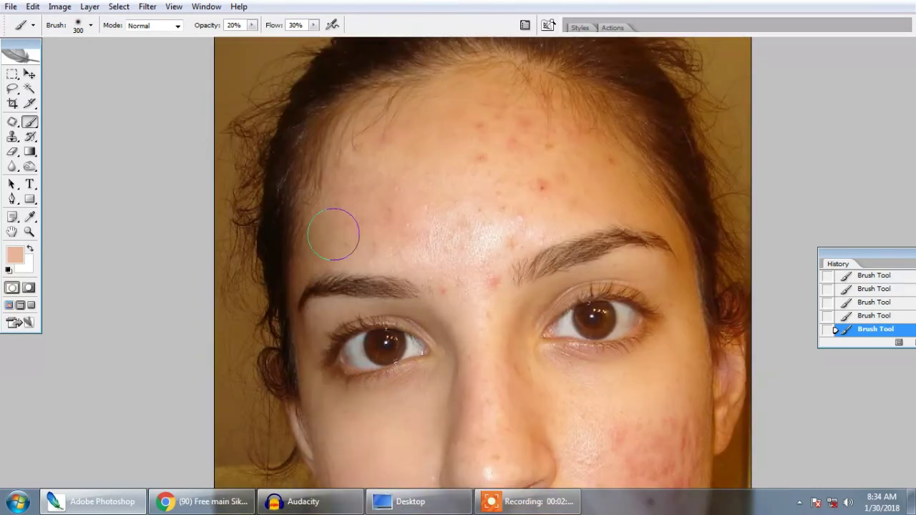
pyautogui.click(393, 198)
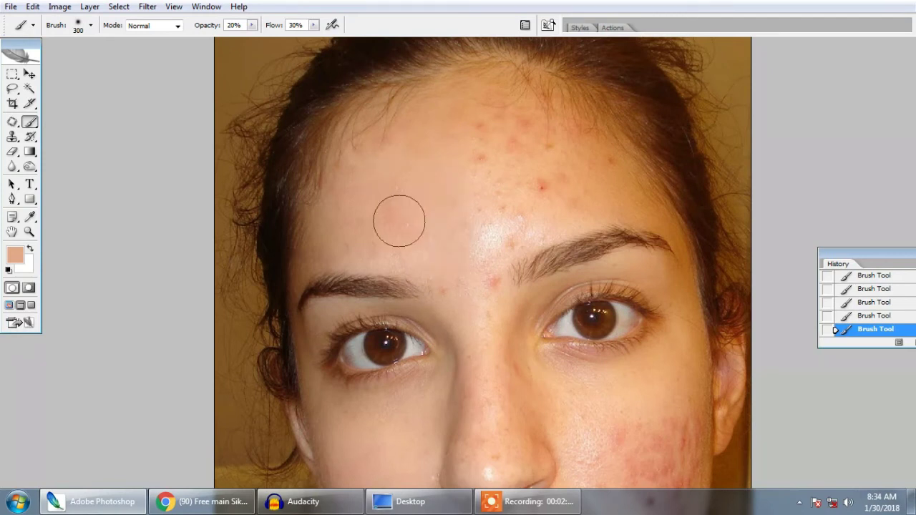
pyautogui.click(457, 160)
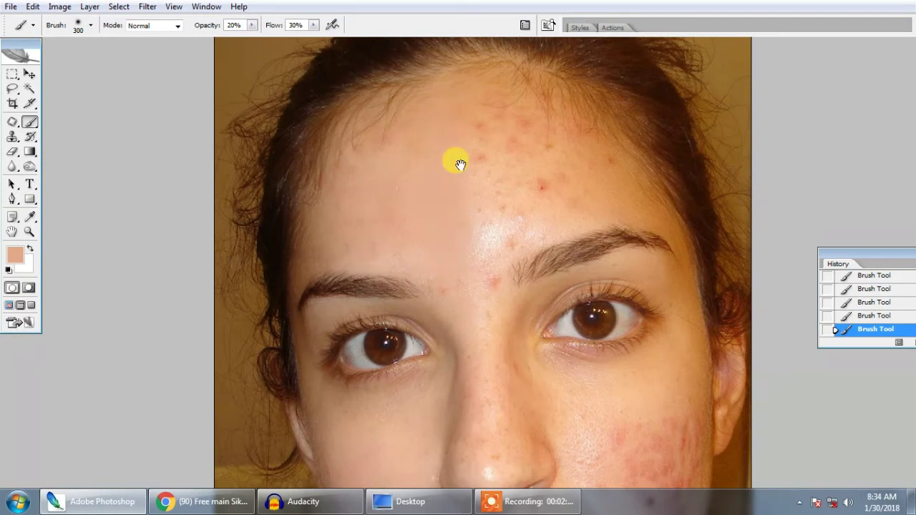
# Resample a skin tone and paint over the acne beside the nose, then view the whole photo
pyautogui.click(441, 324)
pyautogui.scroll(-1, 451, 329)
pyautogui.click(469, 343)
pyautogui.keyDown('alt'); pyautogui.click(416, 363); pyautogui.keyUp('alt')
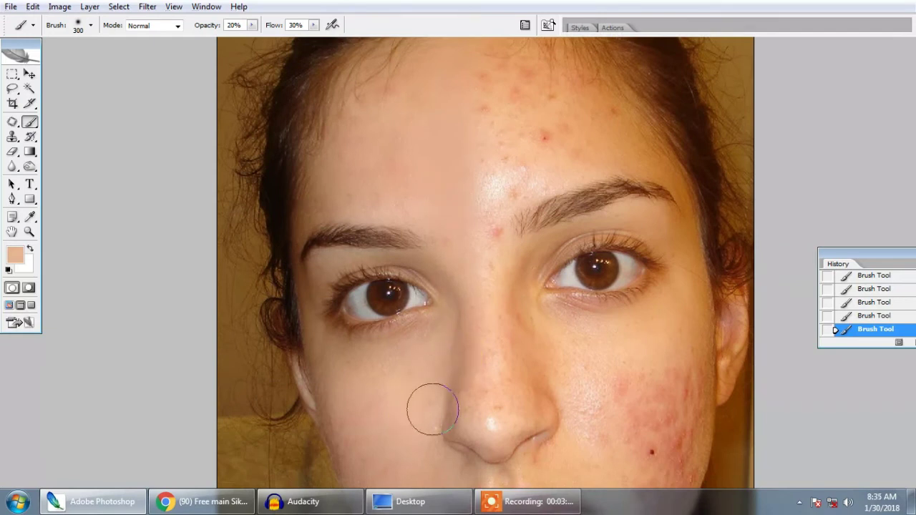
pyautogui.scroll(-3, 468, 244)
pyautogui.click(468, 280)
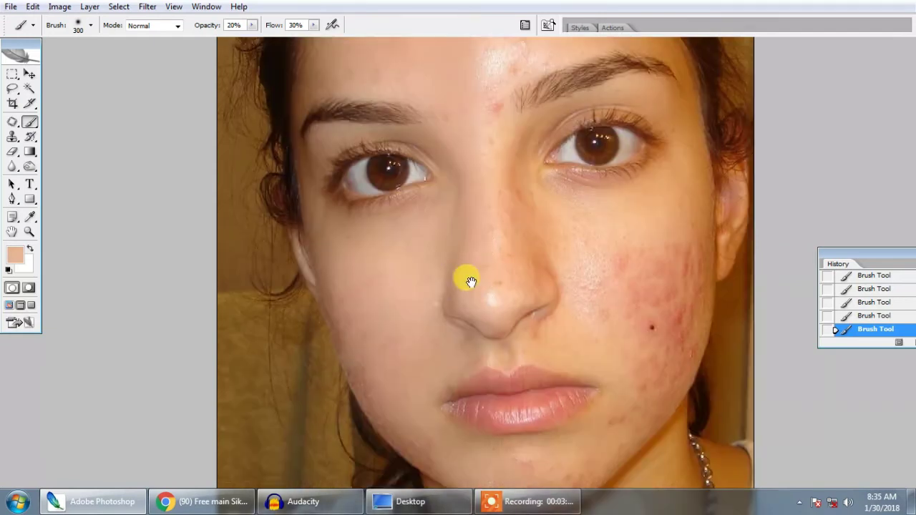
pyautogui.scroll(-1, 468, 279)
pyautogui.scroll(-1, 478, 305)
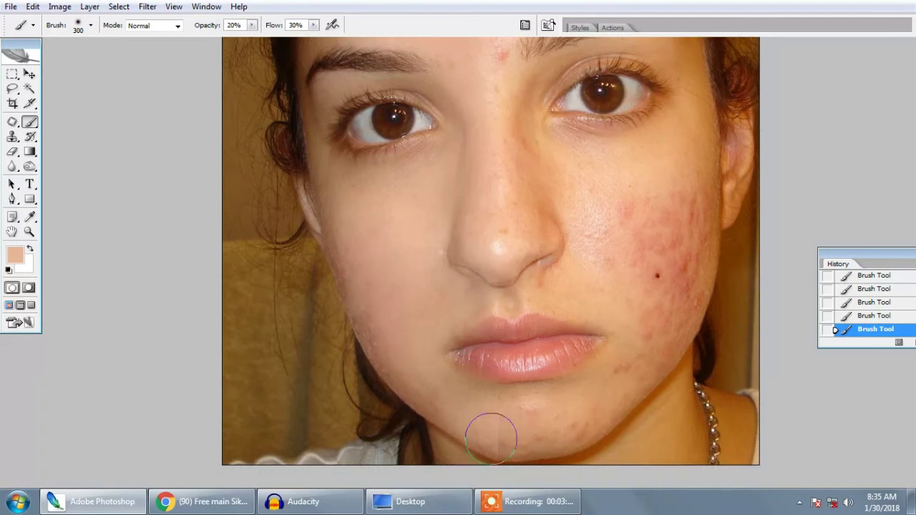
pyautogui.scroll(3, 472, 408)
pyautogui.scroll(-2, 470, 357)
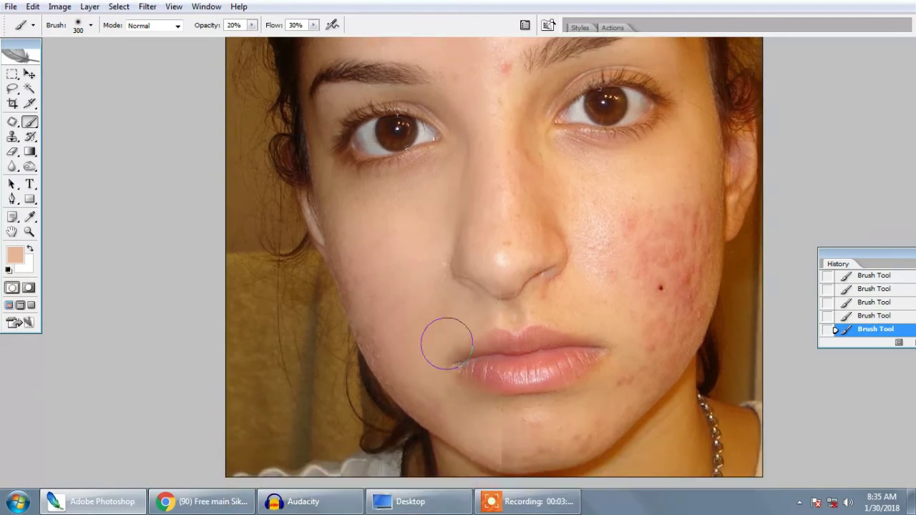
pyautogui.hotkey('ctrl', '-')
# Try a first Curves brightening on the face and discard it
pyautogui.press('v')
pyautogui.rightClick(400, 307)
pyautogui.hotkey('ctrl', 'm')
pyautogui.moveTo(606, 210); pyautogui.dragTo(608, 193)
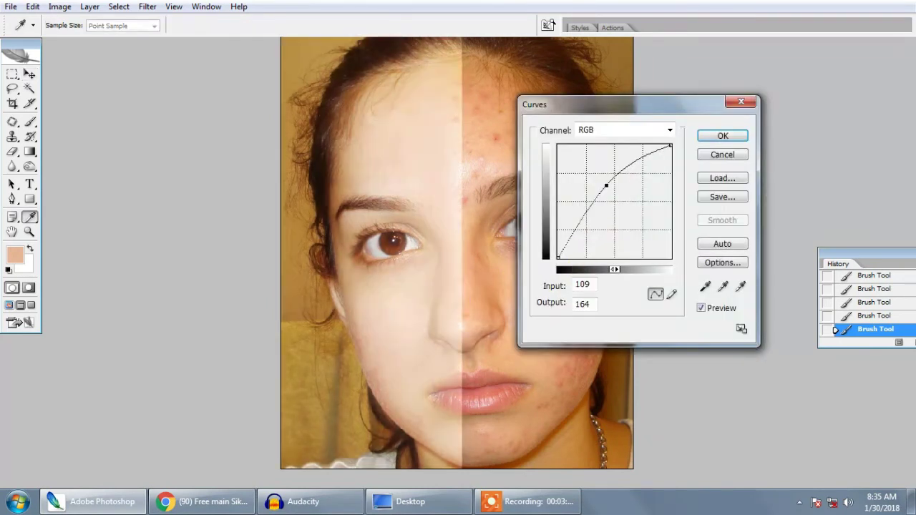
pyautogui.moveTo(631, 111)
pyautogui.mouseDown()
pyautogui.moveTo(712, 101)
pyautogui.moveTo(701, 107)
pyautogui.mouseUp()
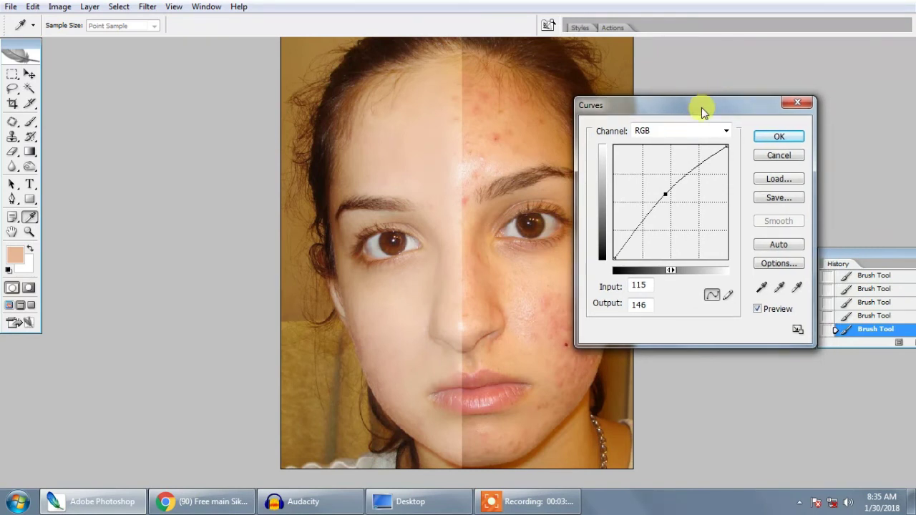
pyautogui.click(797, 102)
# Apply Curves with the RGB point at 120→138 and the Blue point at 120→132
pyautogui.hotkey('ctrl', 'm')
pyautogui.moveTo(663, 204); pyautogui.dragTo(662, 197)
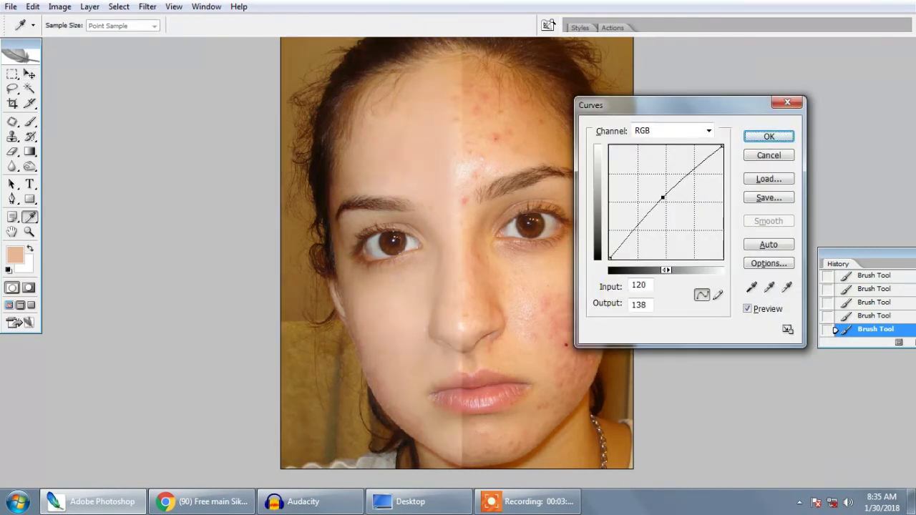
pyautogui.moveTo(699, 108)
pyautogui.mouseDown()
pyautogui.moveTo(658, 106)
pyautogui.moveTo(751, 94)
pyautogui.moveTo(668, 103)
pyautogui.mouseUp()
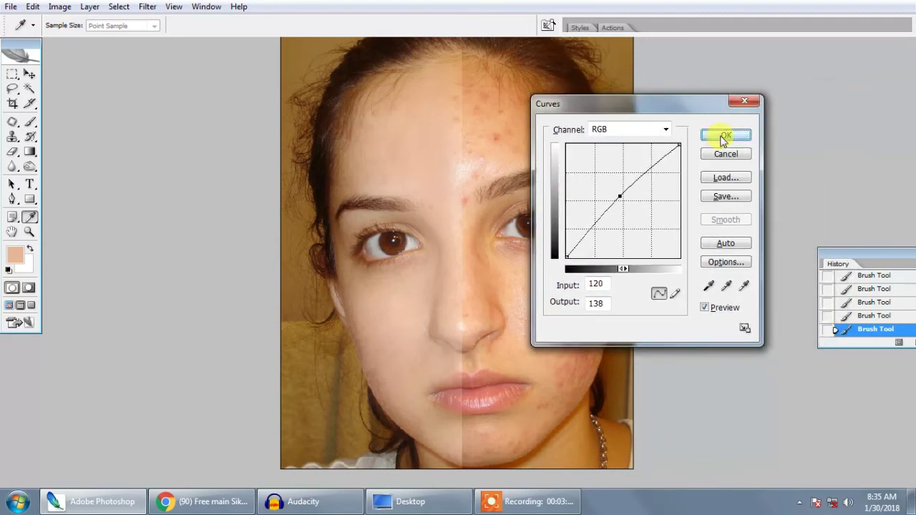
pyautogui.click(622, 131)
pyautogui.click(613, 175)
pyautogui.moveTo(620, 204); pyautogui.dragTo(620, 198)
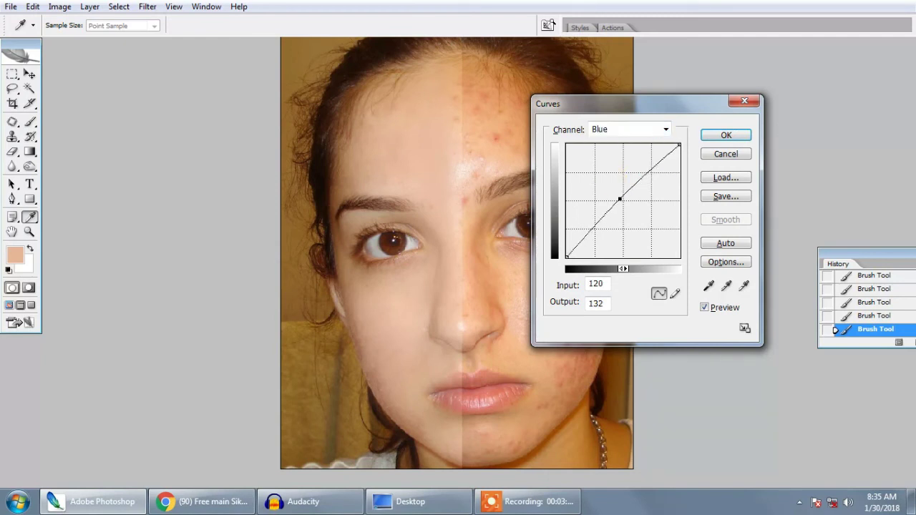
pyautogui.click(725, 135)
pyautogui.scroll(1, 672, 237)
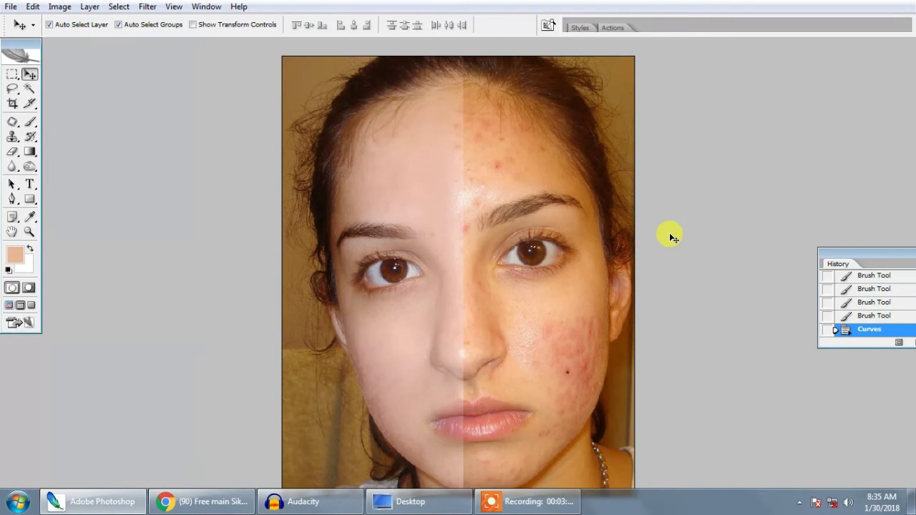
# Return to standard screen mode and switch between the retouched 8x10 copy and original 8x10.jpg
pyautogui.press('f')
pyautogui.press('f')
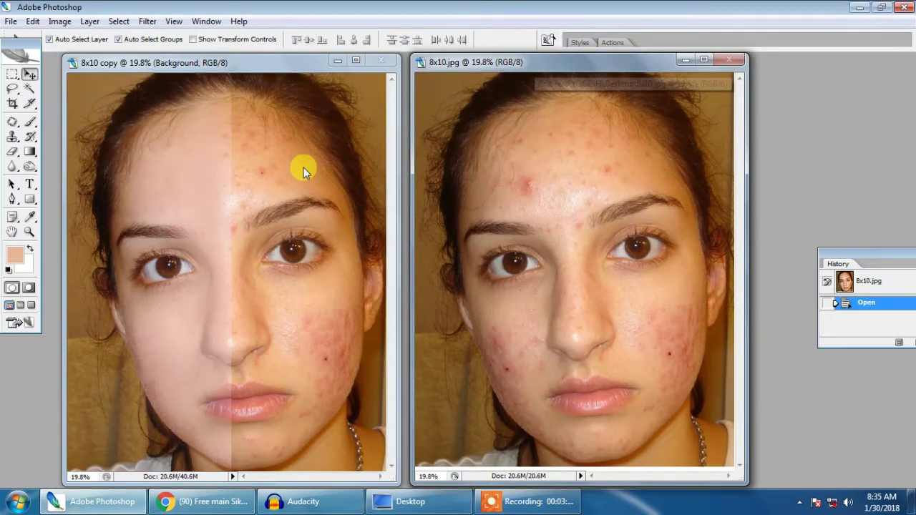
pyautogui.click(487, 172)
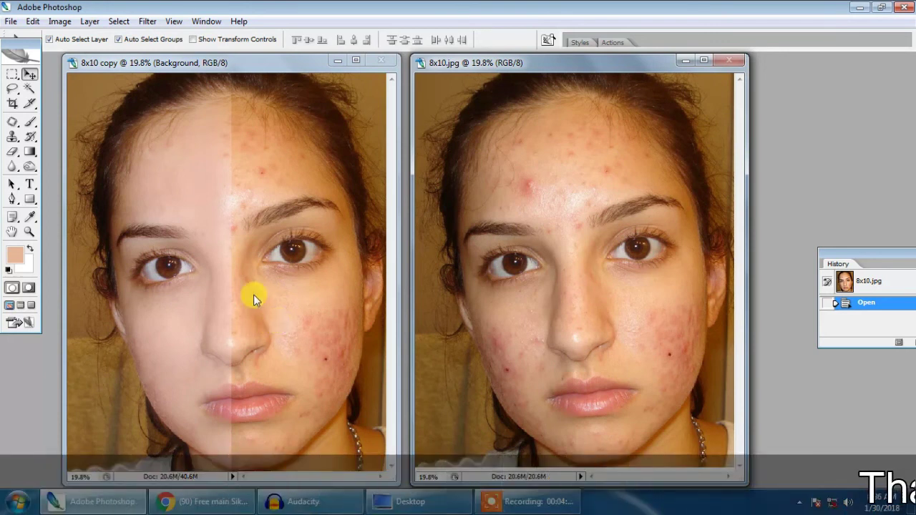
pyautogui.click(247, 261)
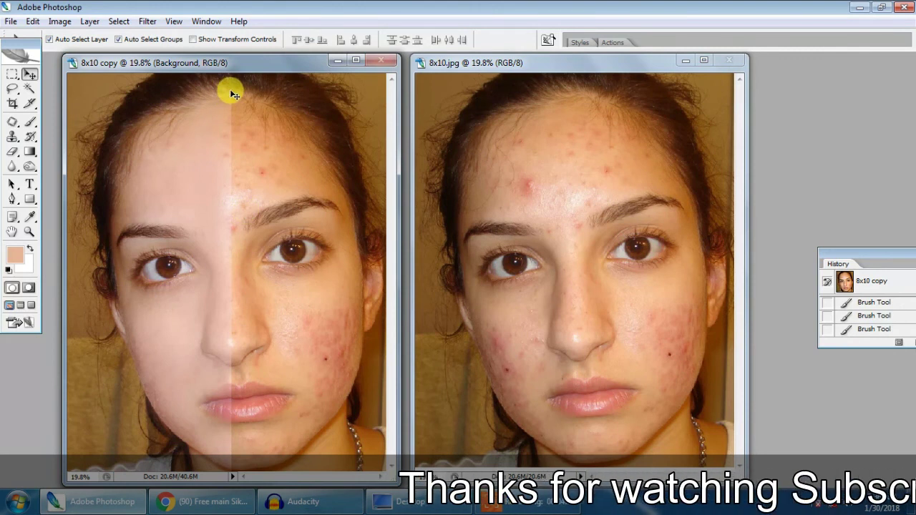
pyautogui.click(496, 165)
pyautogui.click(293, 210)
pyautogui.click(458, 189)
pyautogui.moveTo(455, 66); pyautogui.dragTo(452, 67)
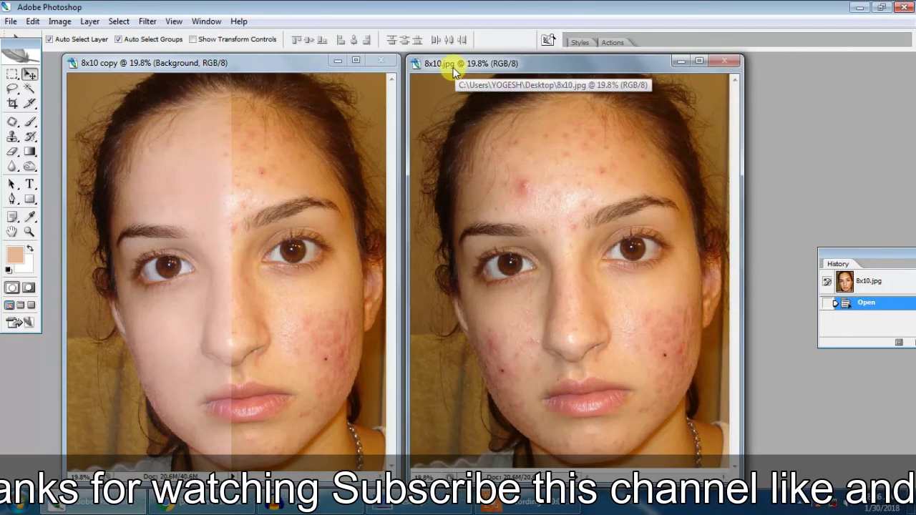